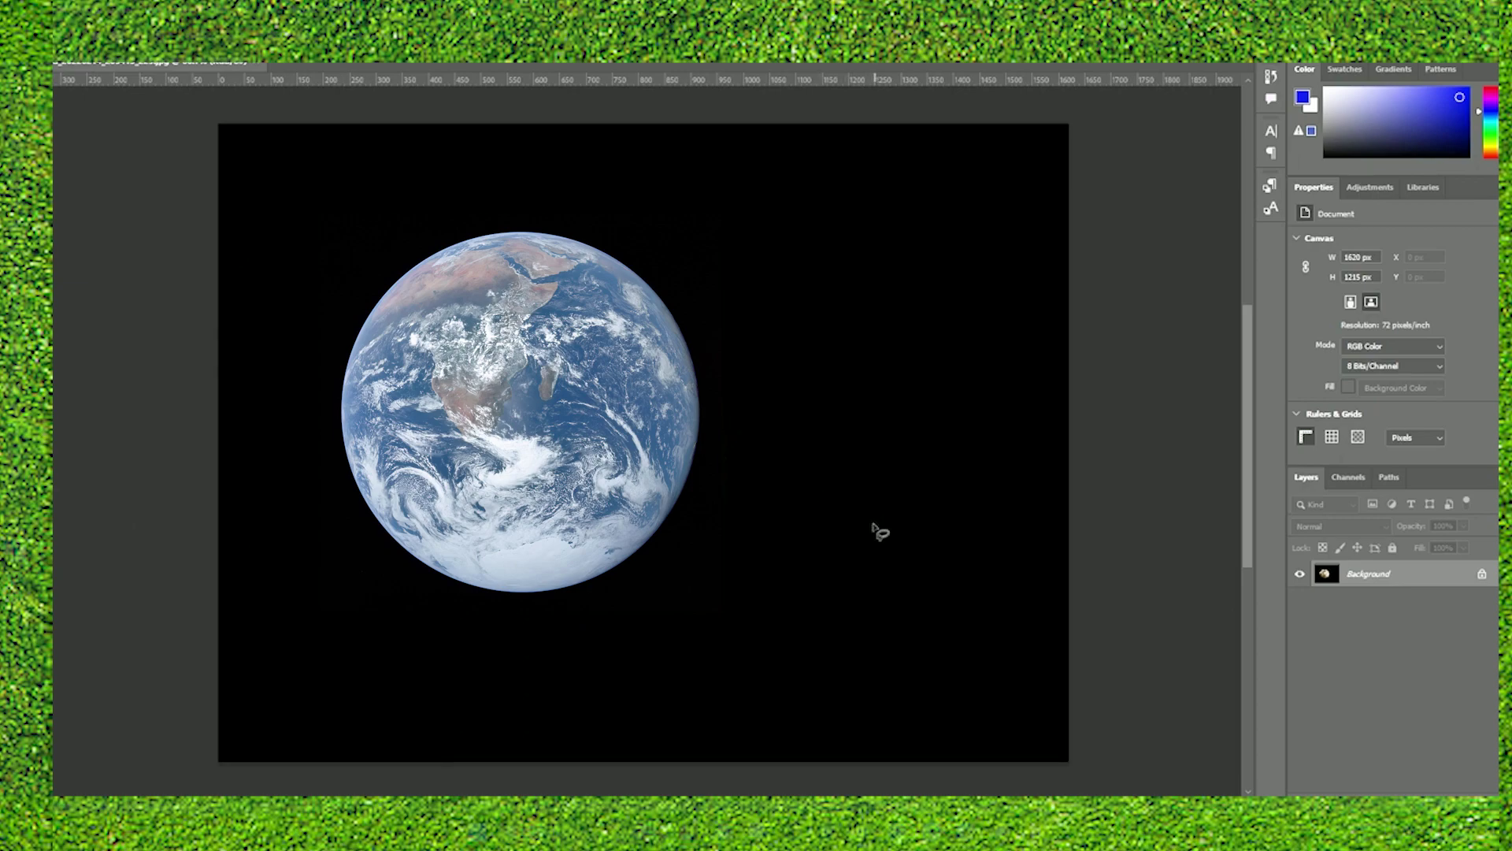
# - Draw a freehand lasso selection on the black area beside the Earth and check whether Generative Fill is available for it
pyautogui.moveTo(847, 527)
pyautogui.mouseDown()
pyautogui.moveTo(894, 526)
pyautogui.moveTo(912, 685)
pyautogui.moveTo(788, 583)
pyautogui.moveTo(874, 530)
pyautogui.mouseUp()
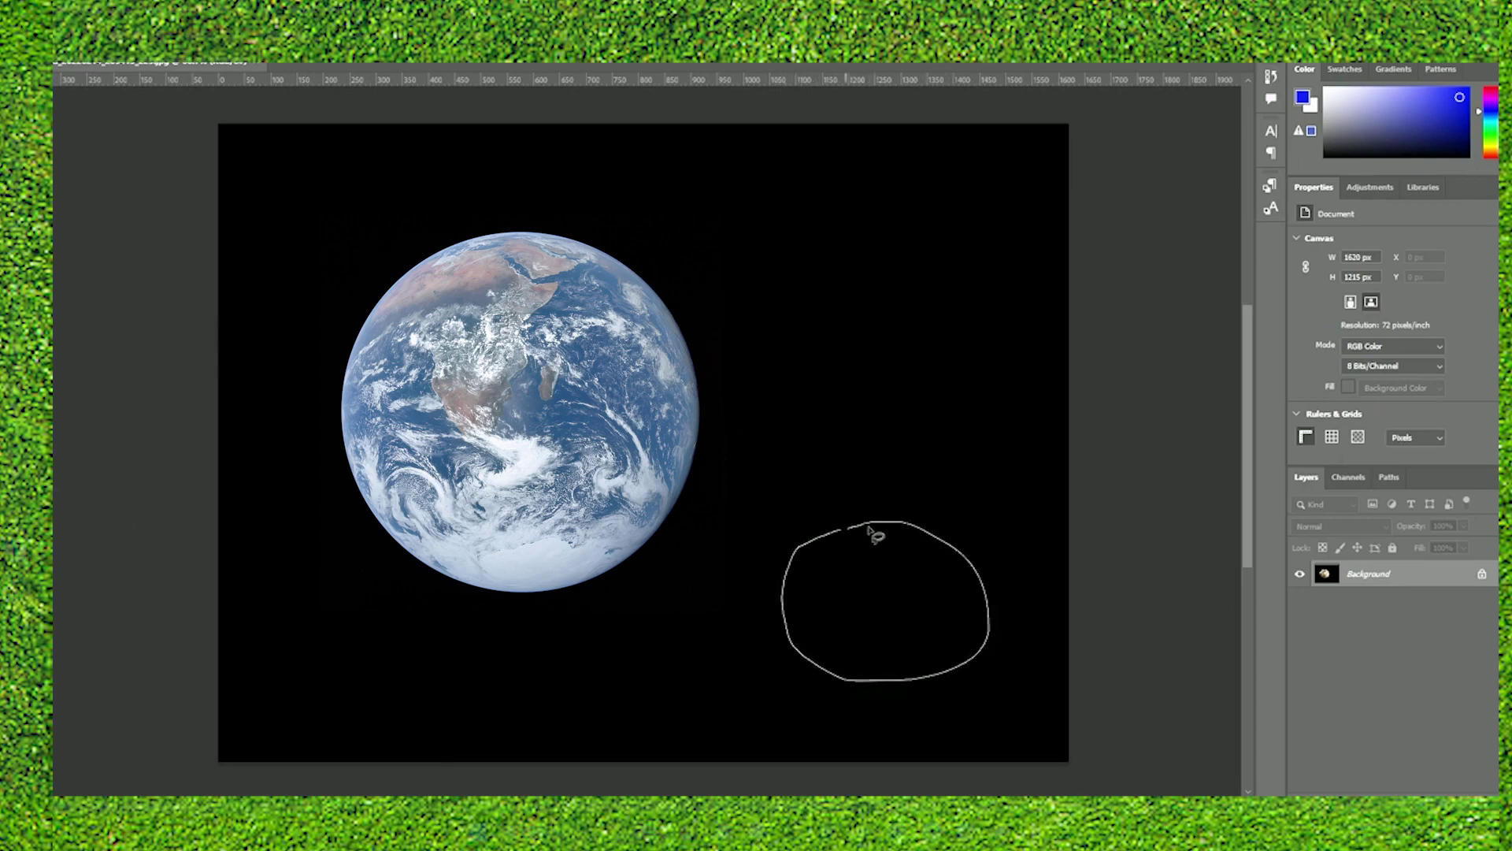
pyautogui.rightClick(903, 587)
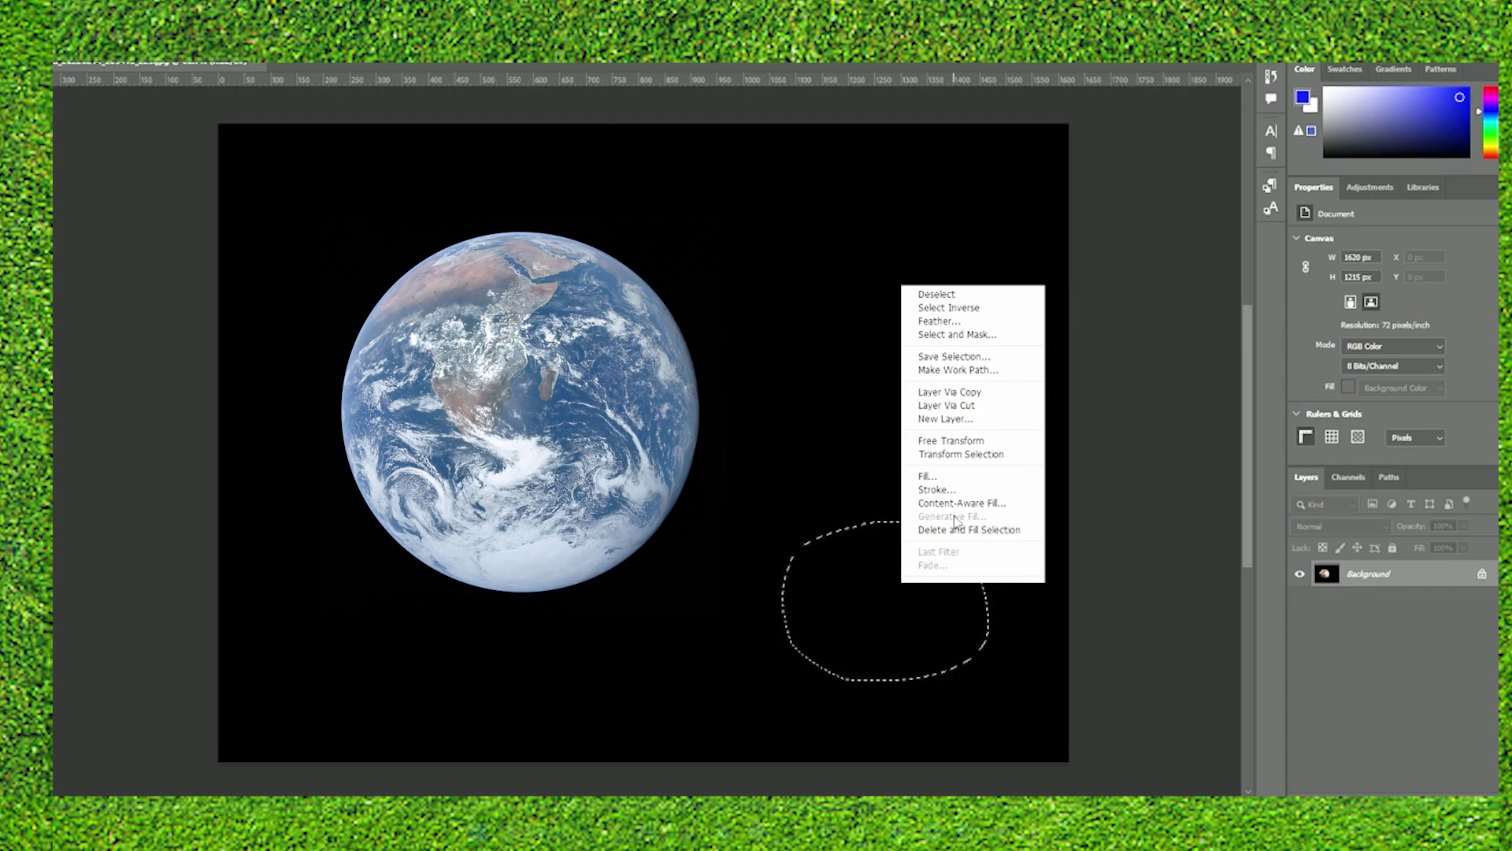
pyautogui.click(1156, 548)
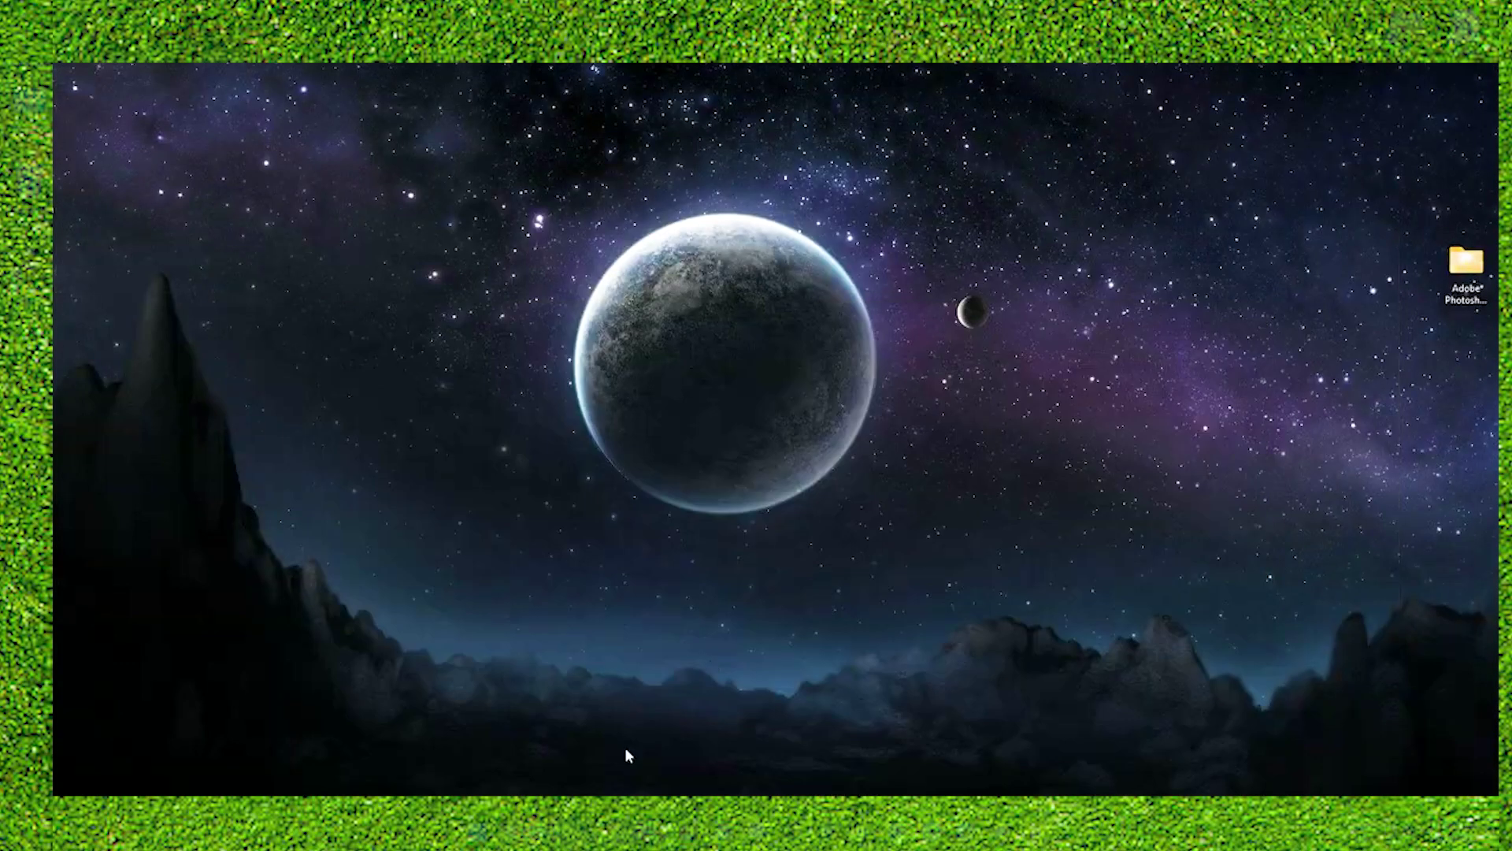
# - Search Windows for "firewall", open Windows Defender Firewall and bring up its advanced settings
pyautogui.click(670, 829)
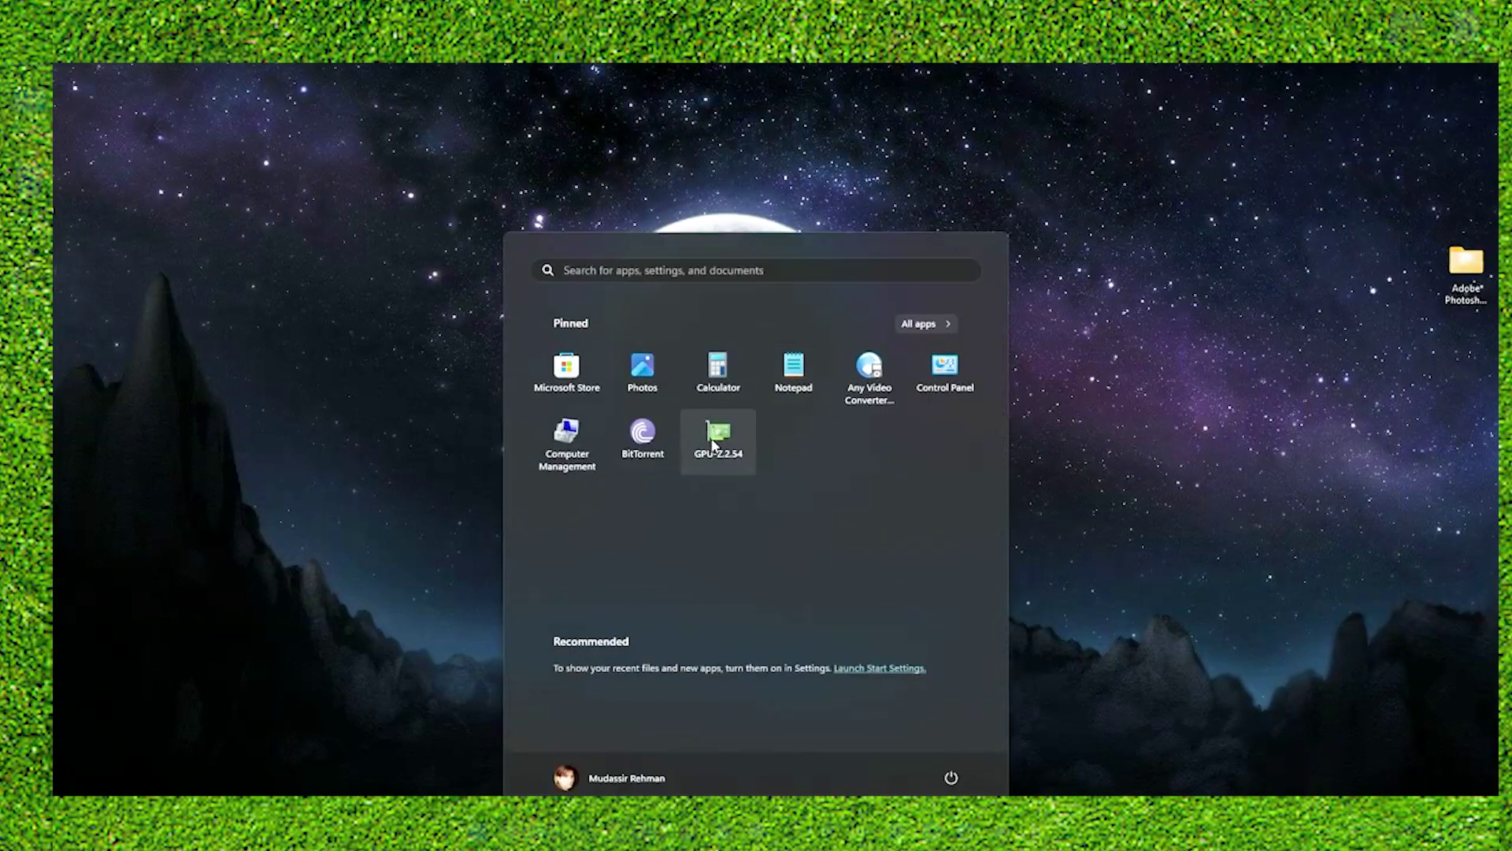
pyautogui.click(589, 830)
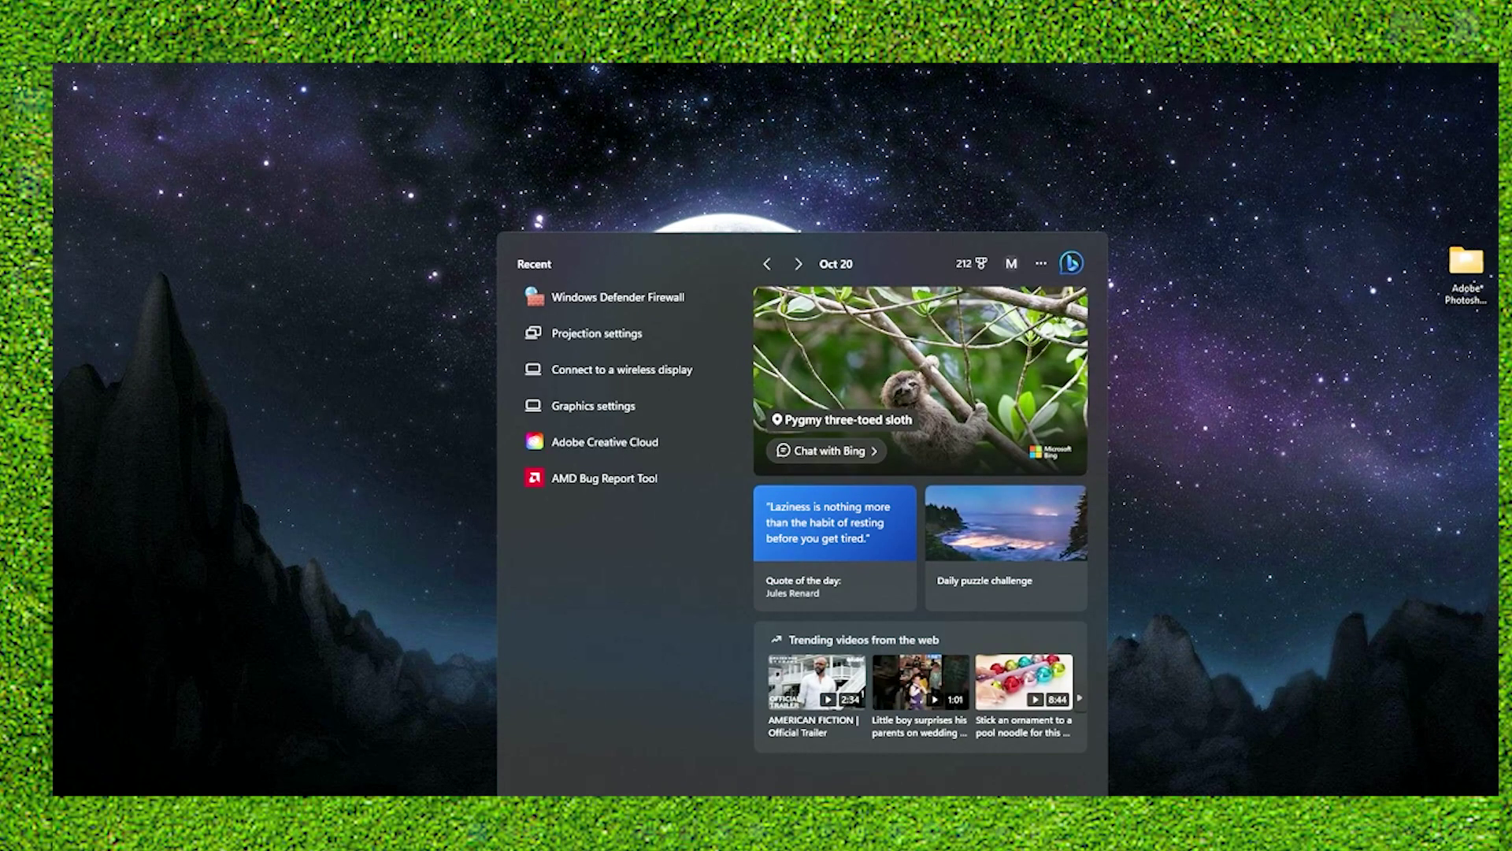
pyautogui.write('firewall')
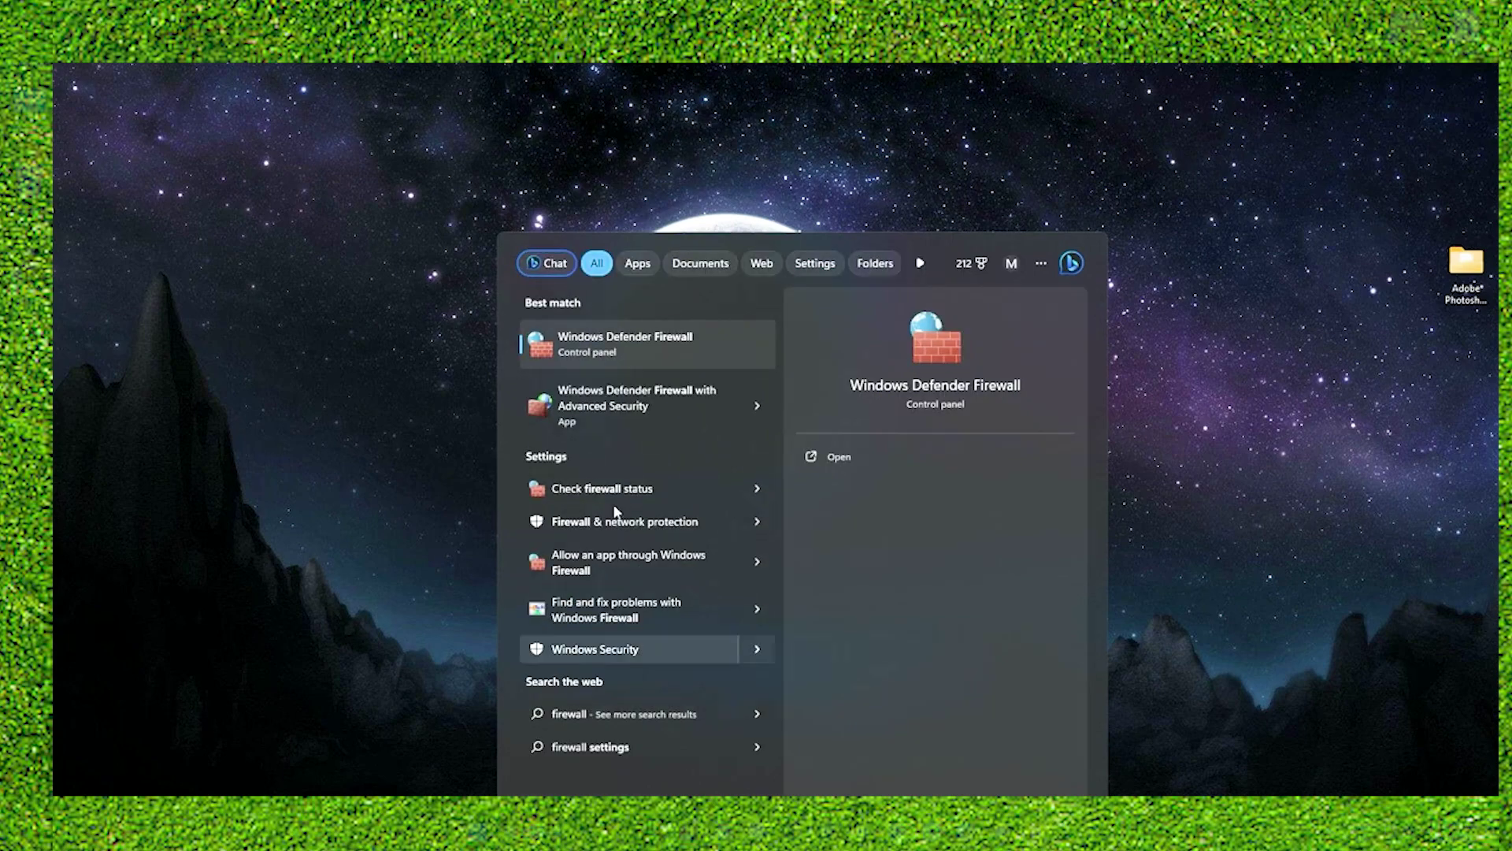
pyautogui.click(635, 353)
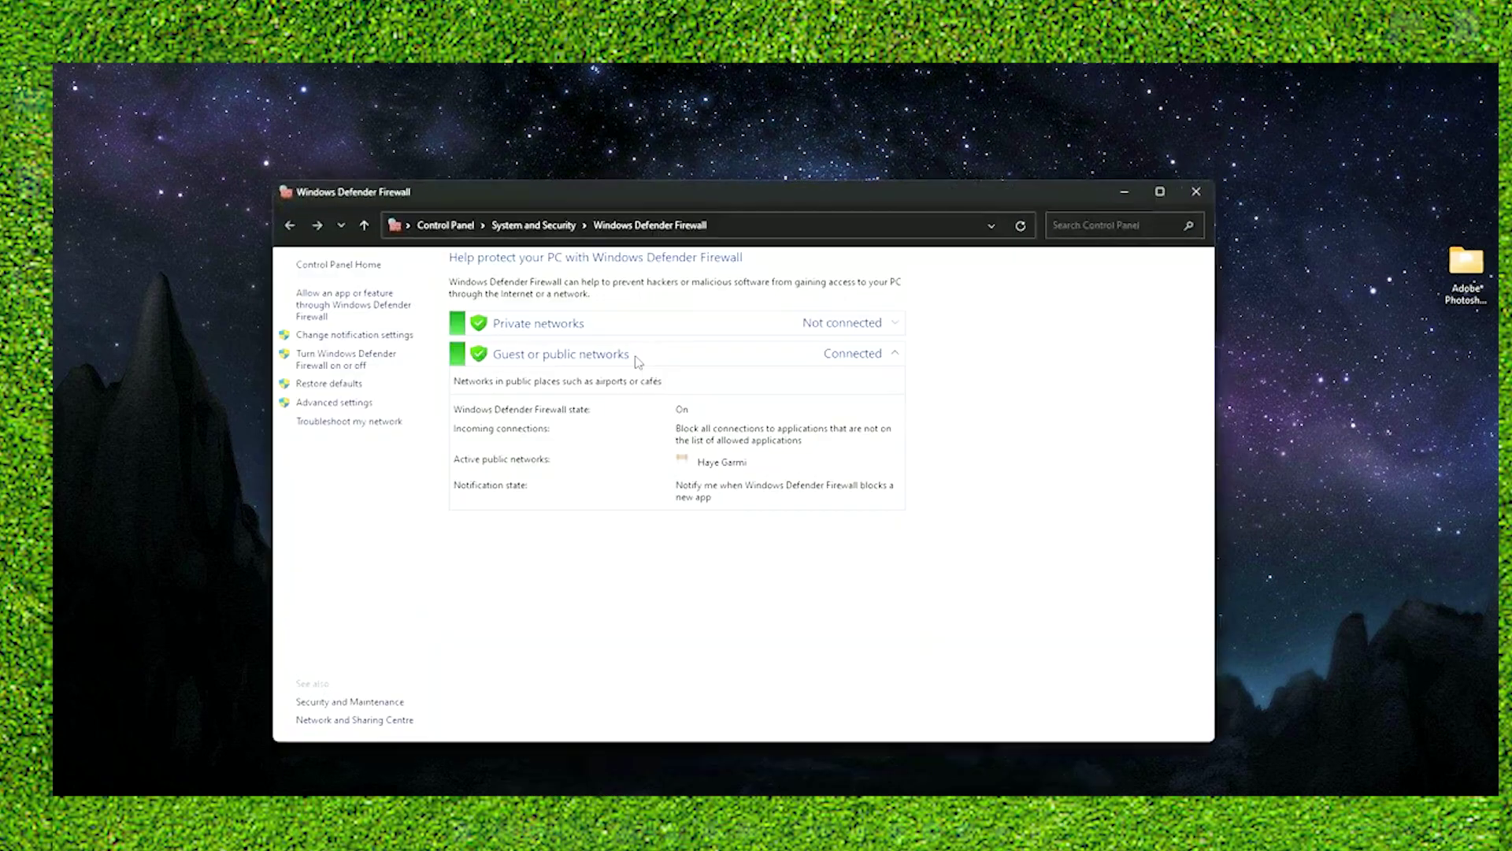
pyautogui.click(325, 404)
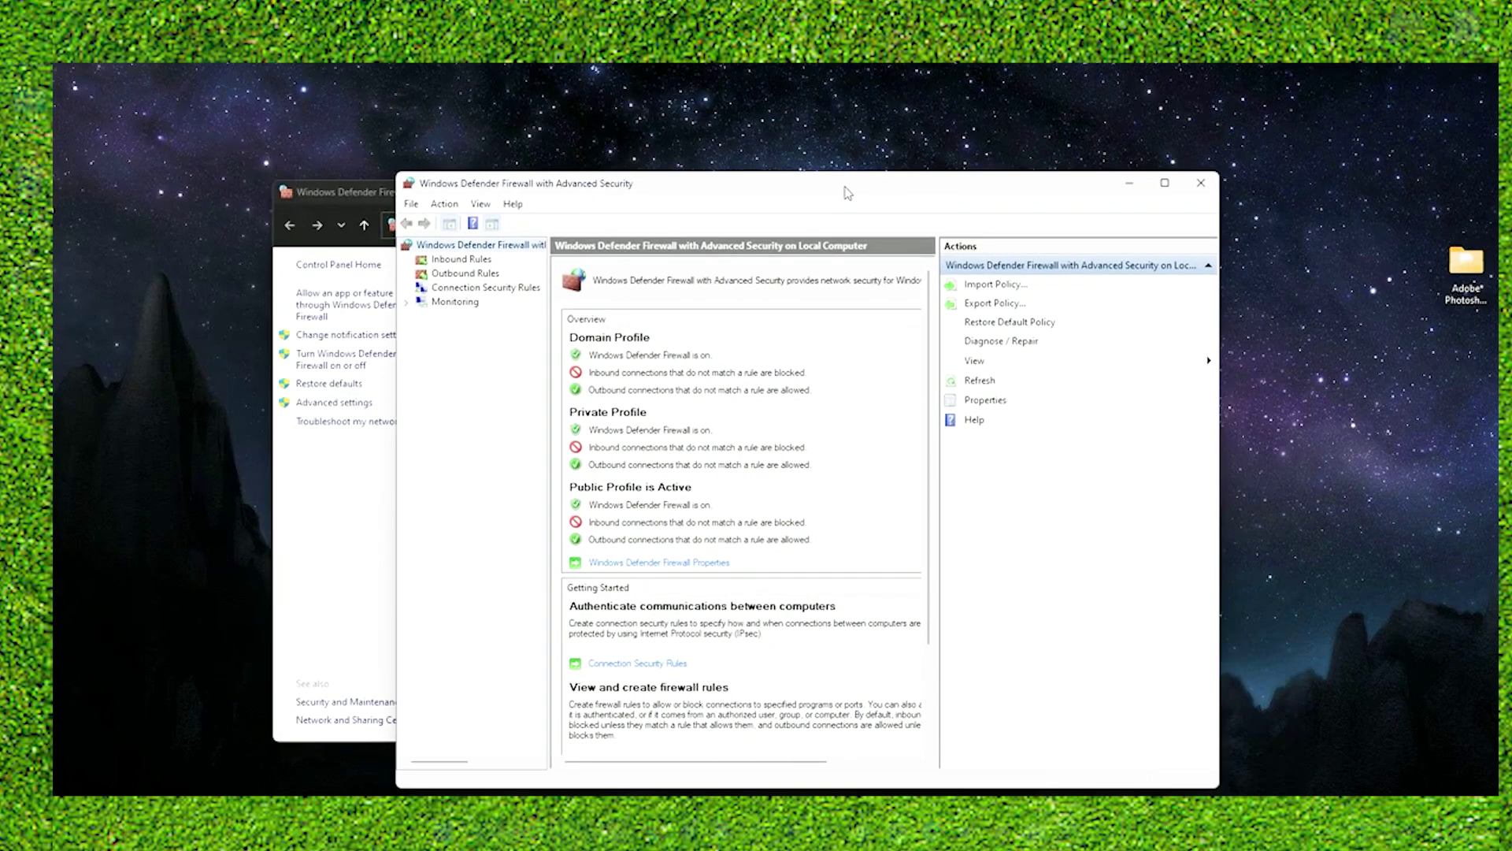
pyautogui.moveTo(828, 184); pyautogui.dragTo(766, 178)
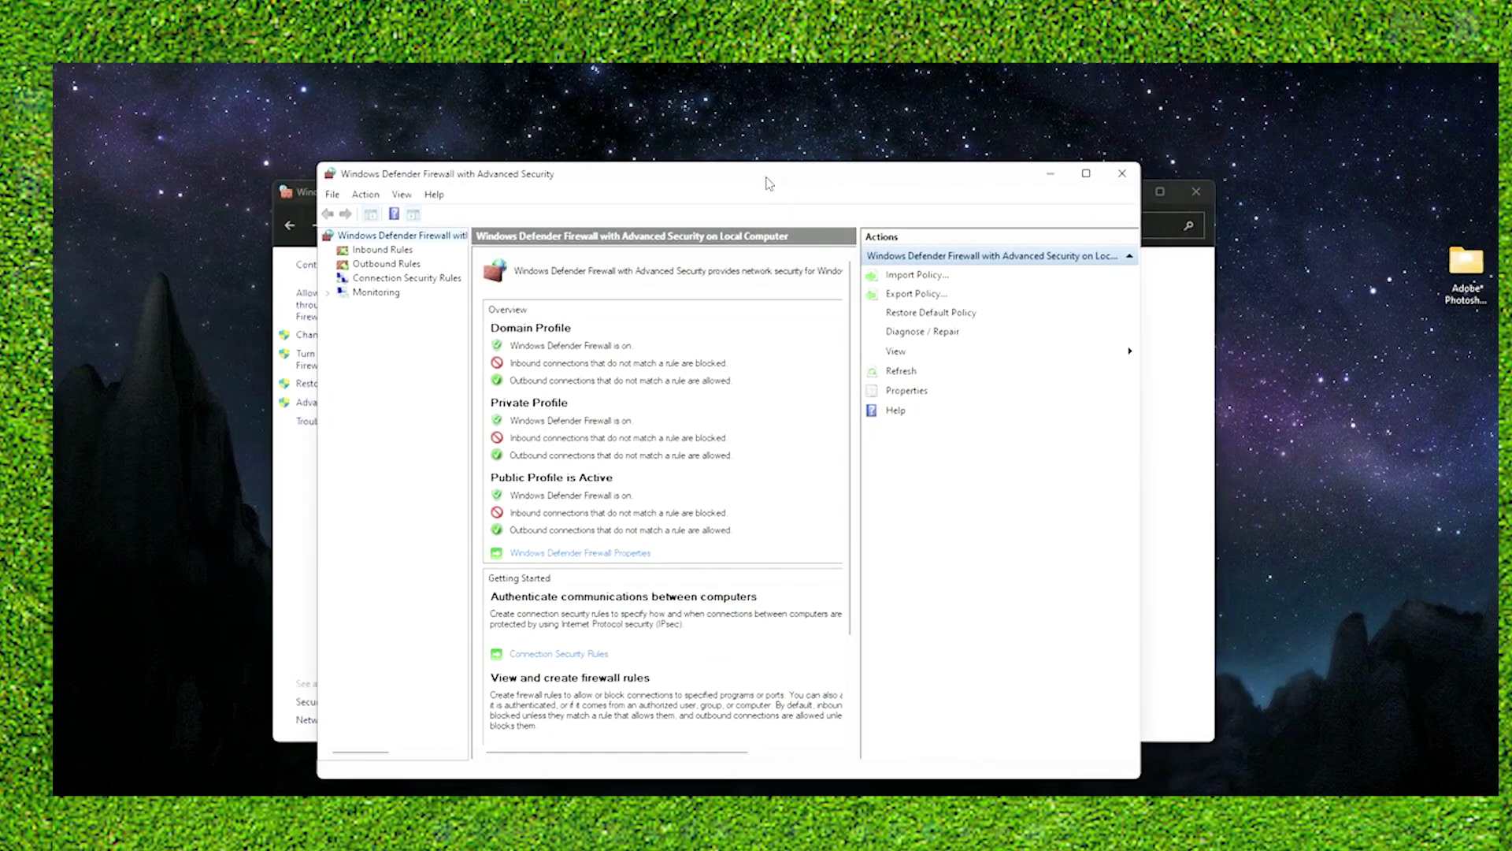
# - Start a new inbound rule with the rule type Program
pyautogui.click(400, 250)
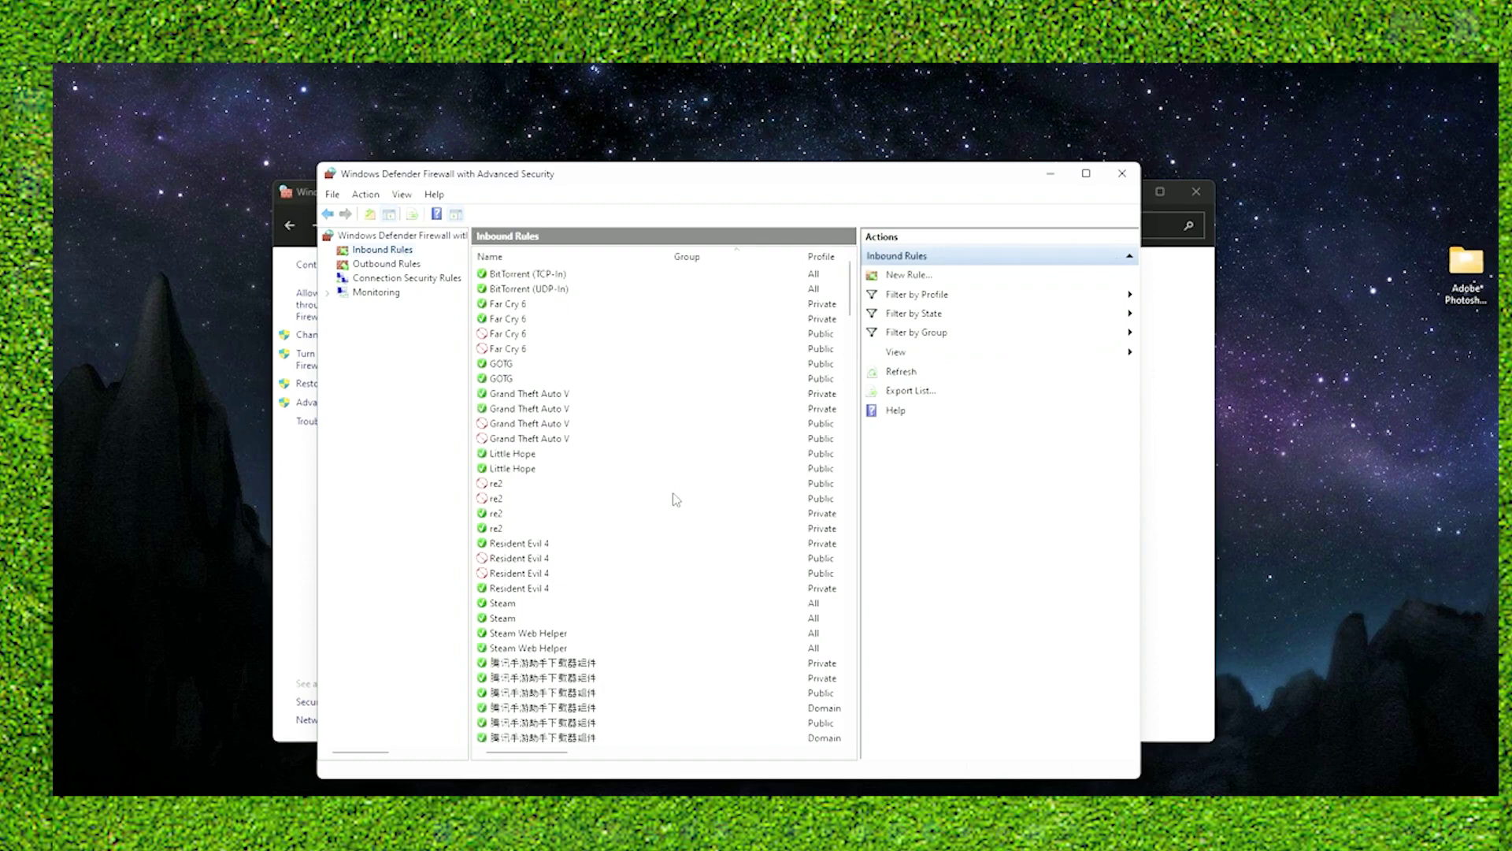
pyautogui.click(908, 275)
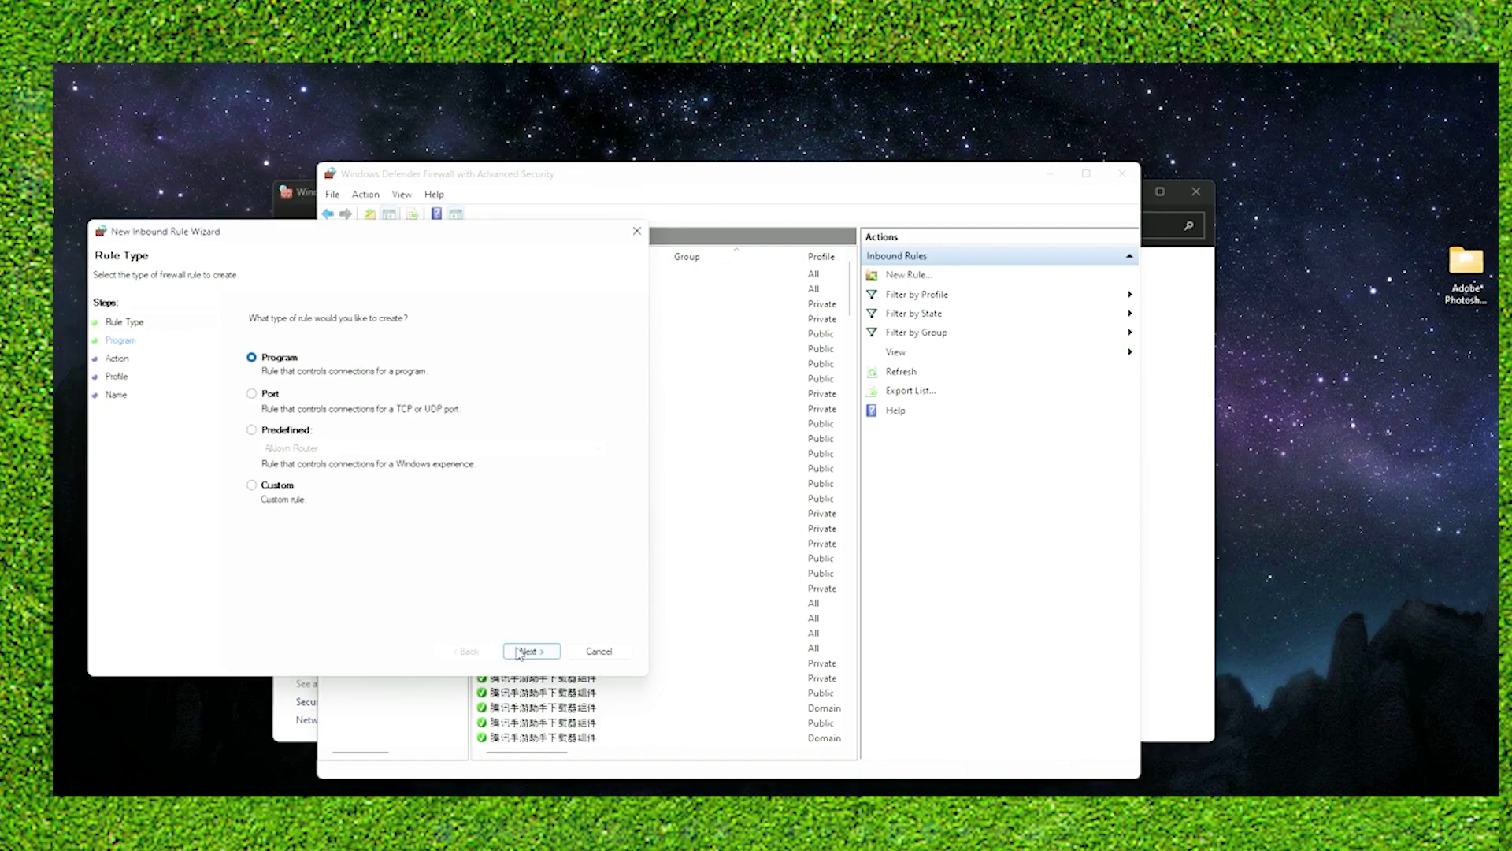
pyautogui.click(520, 652)
# - Browse for the inbound rule's program path in the Adobe folder under Program Files on Local Disk (C:)
pyautogui.click(605, 418)
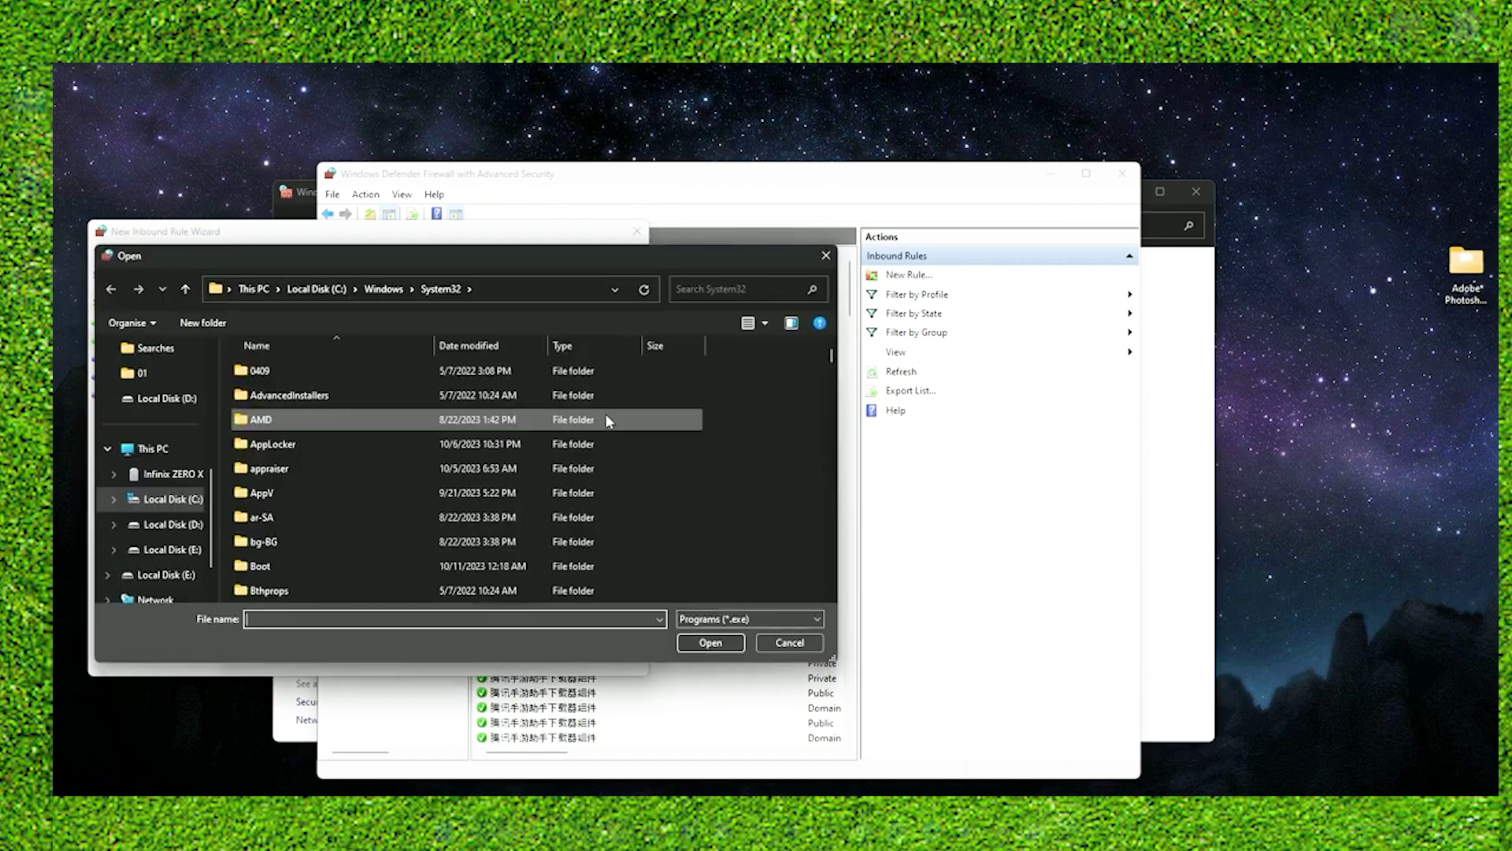
pyautogui.scroll(-6, 331, 504)
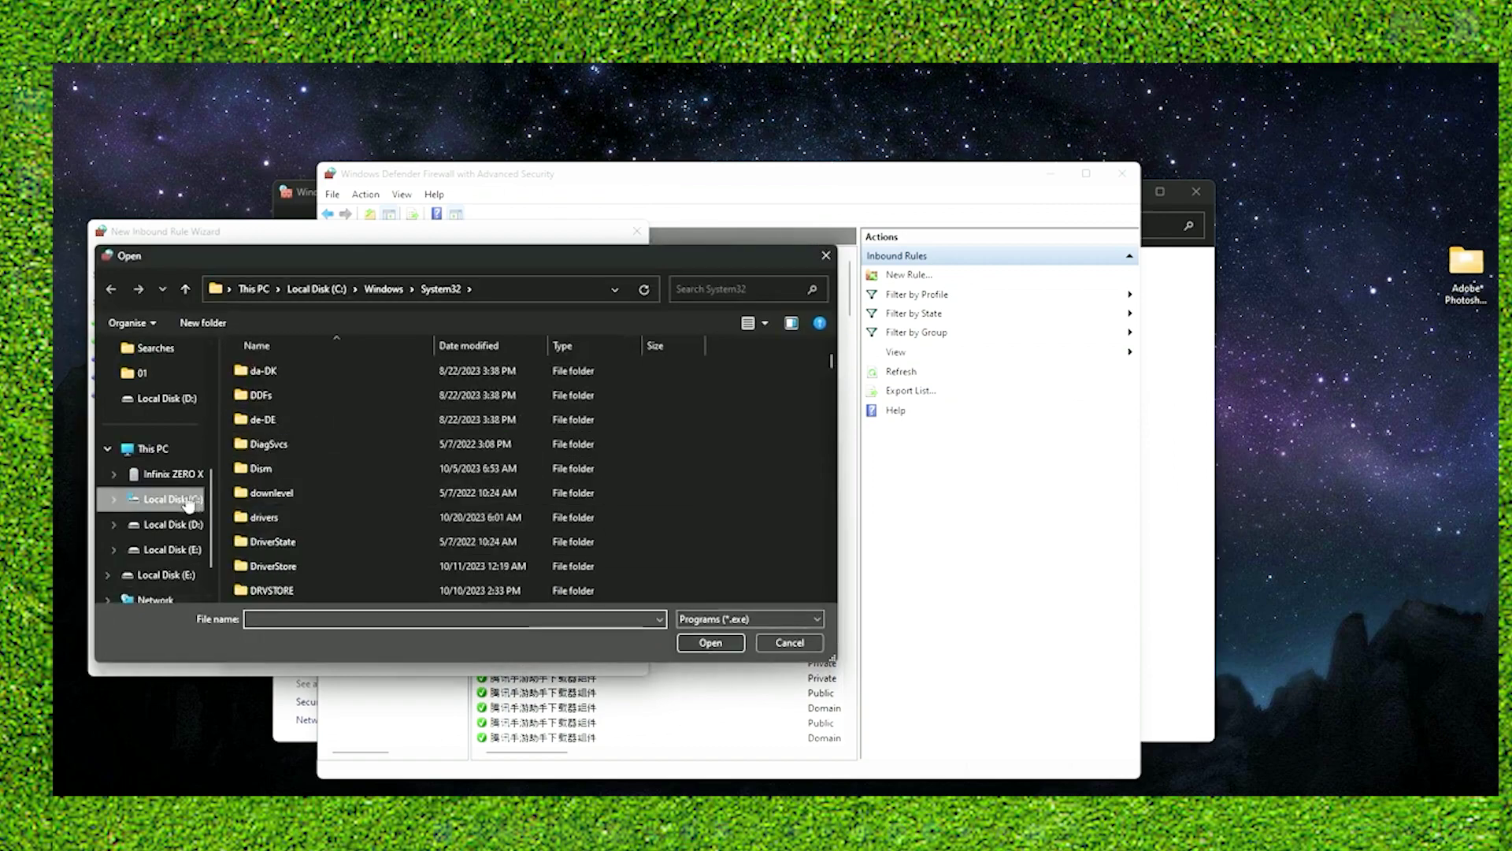
pyautogui.click(384, 289)
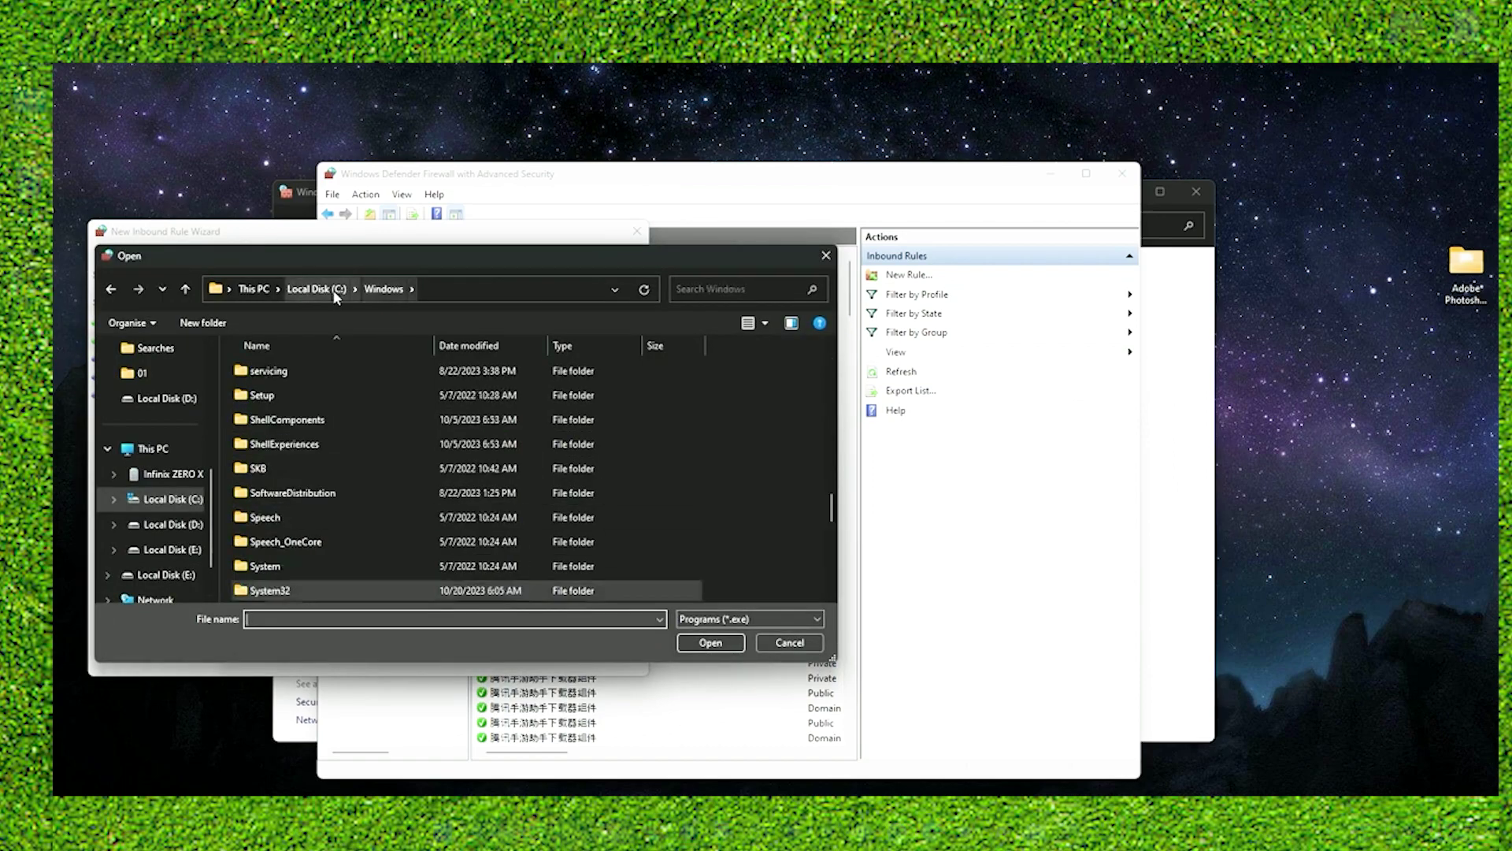
pyautogui.click(317, 289)
pyautogui.doubleClick(280, 420)
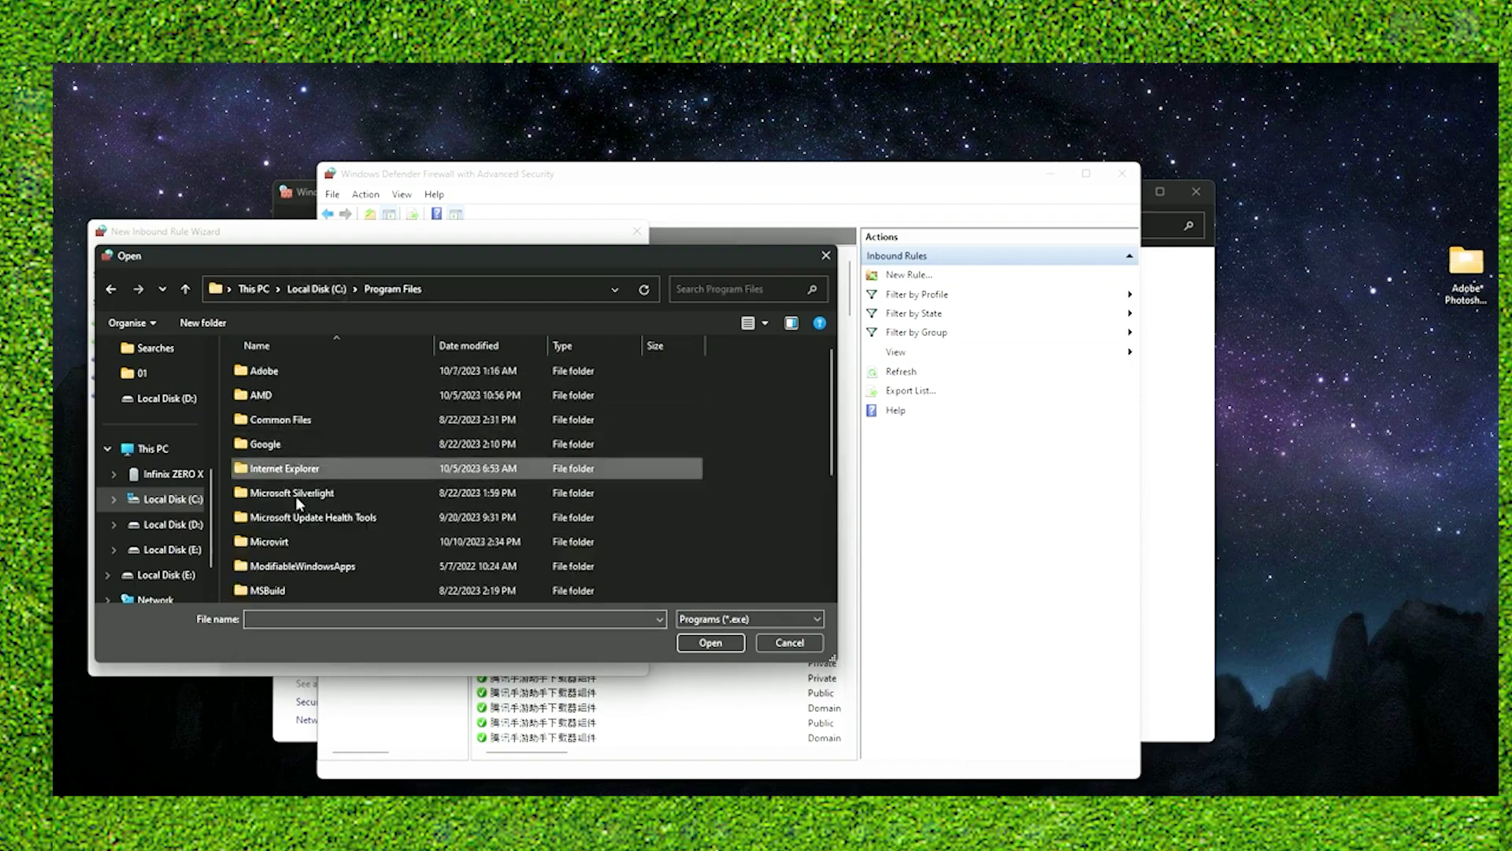
pyautogui.scroll(-3, 303, 543)
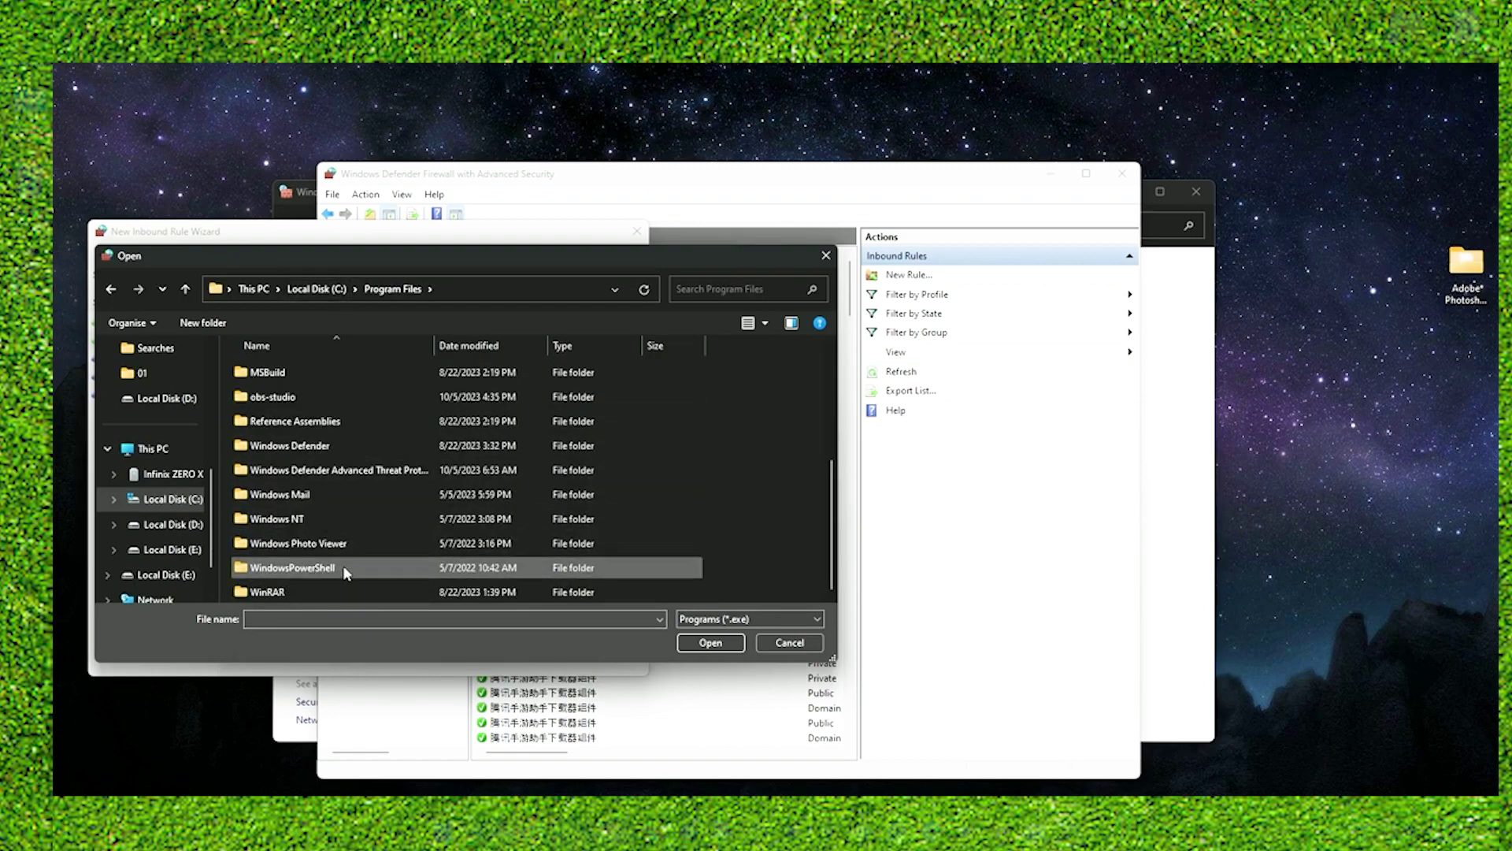
pyautogui.scroll(3, 331, 521)
pyautogui.scroll(-3, 331, 521)
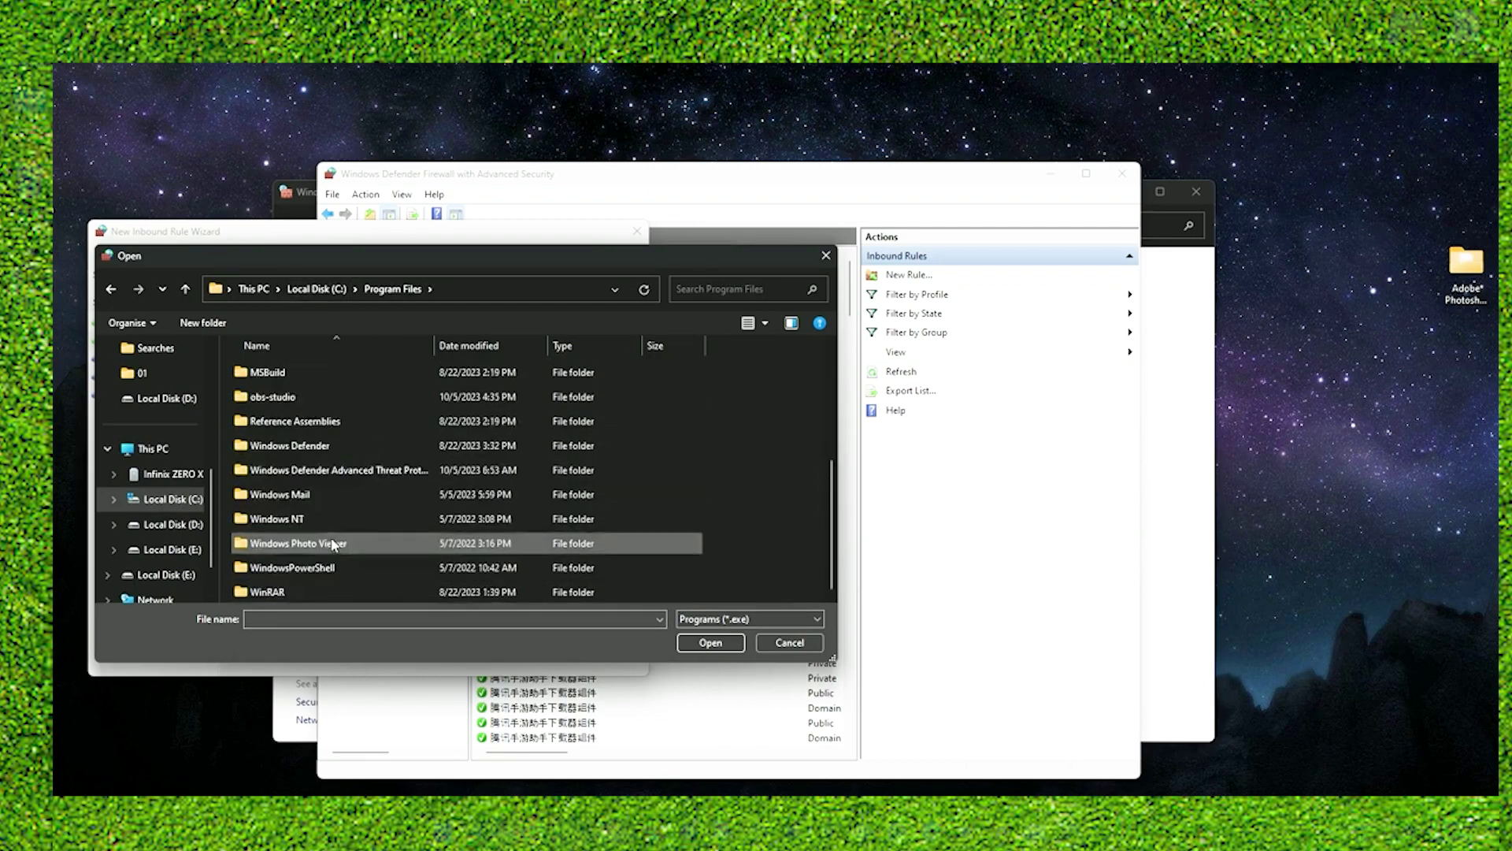
pyautogui.scroll(3, 333, 545)
pyautogui.doubleClick(311, 372)
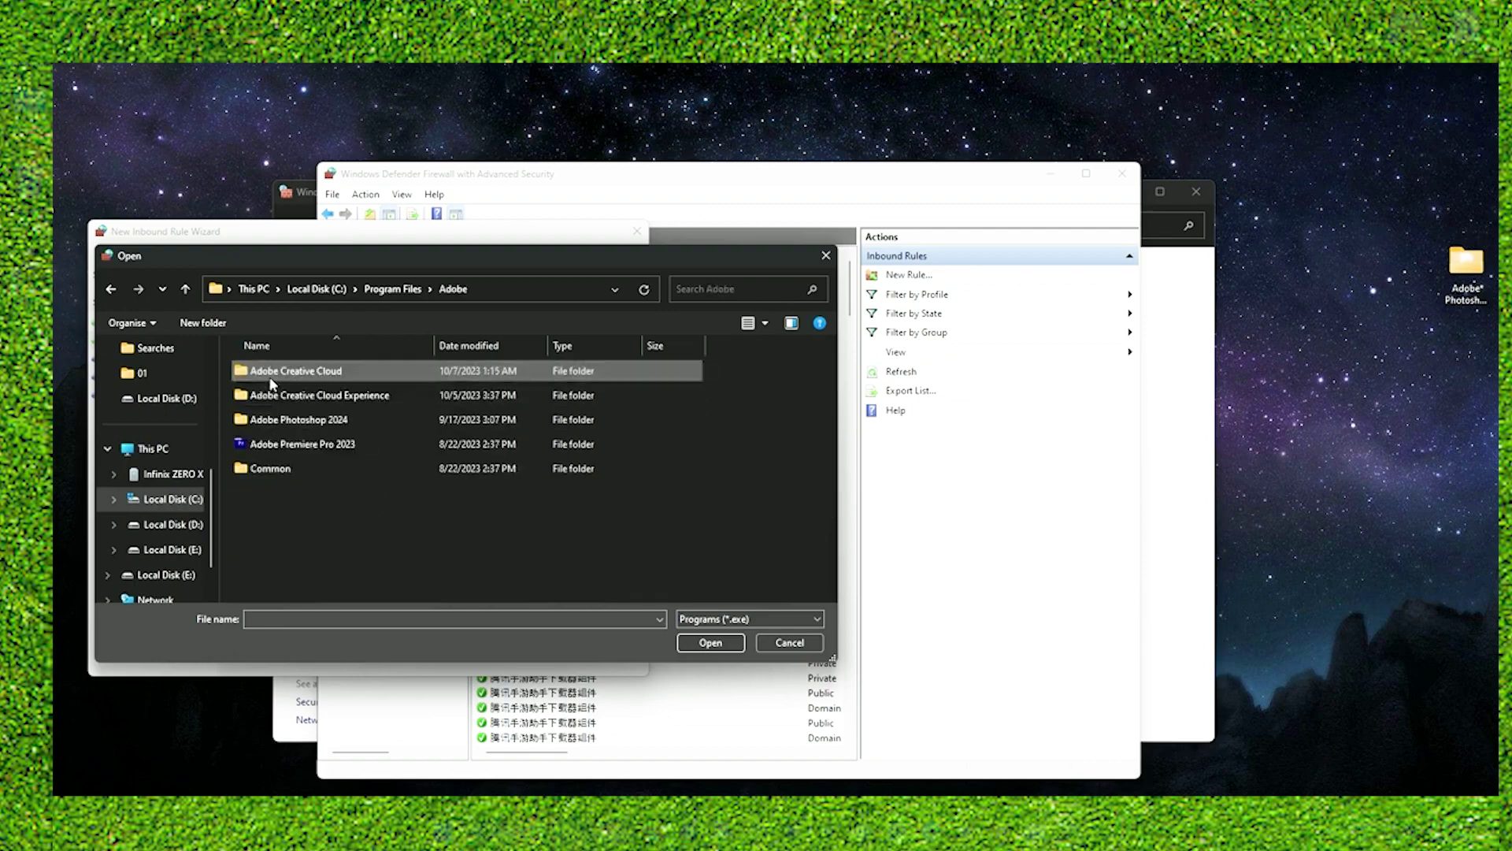
pyautogui.click(311, 450)
pyautogui.doubleClick(310, 450)
pyautogui.hotkey('alt', 'Left')
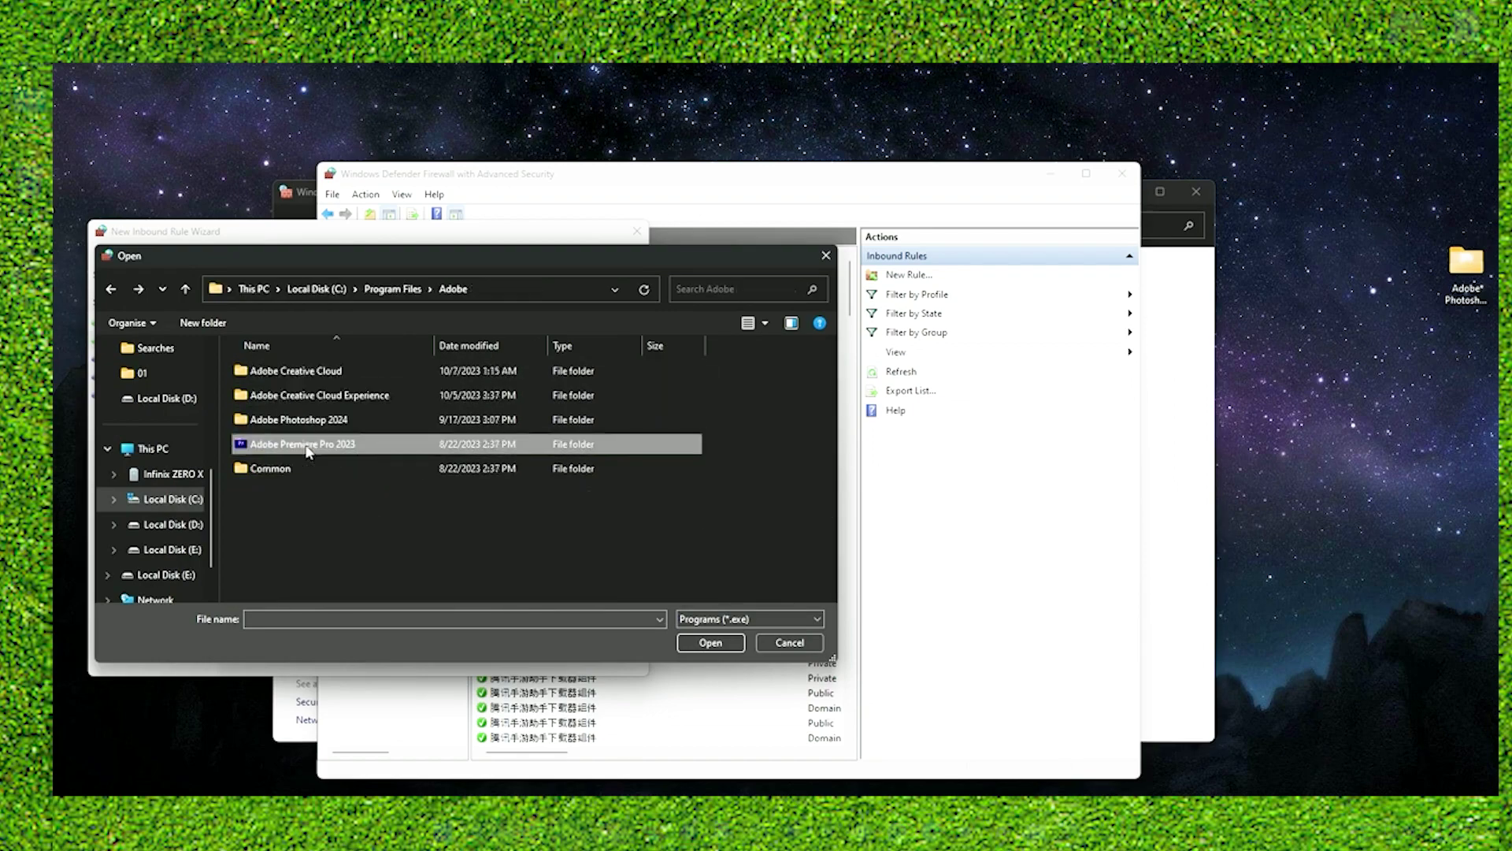
# - Set the Photoshop application in the Adobe Photoshop 2024 folder as the inbound rule's program
pyautogui.doubleClick(303, 420)
pyautogui.scroll(-1, 319, 471)
pyautogui.click(279, 520)
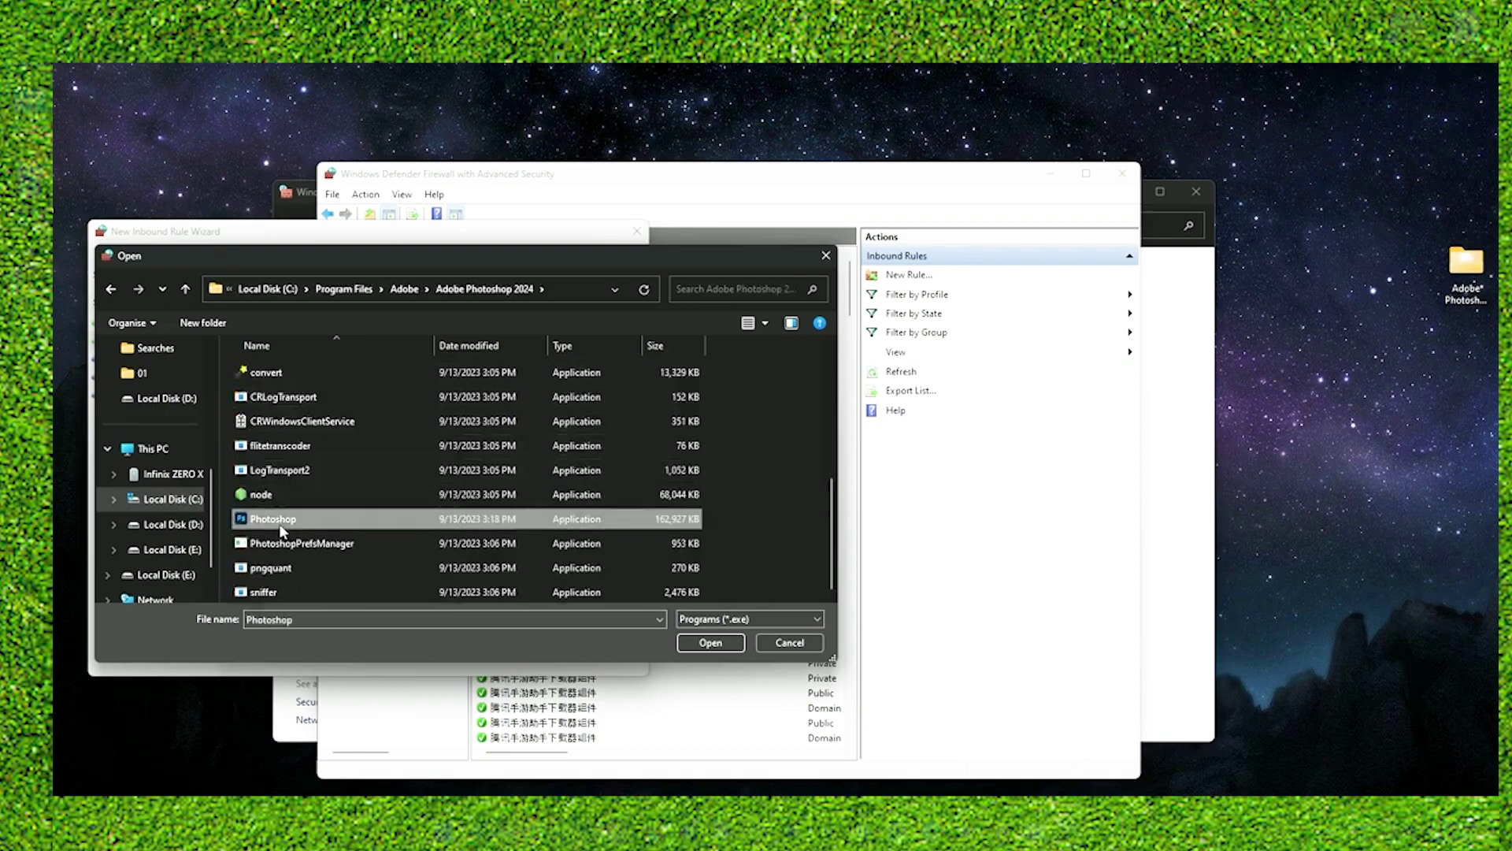
pyautogui.click(718, 643)
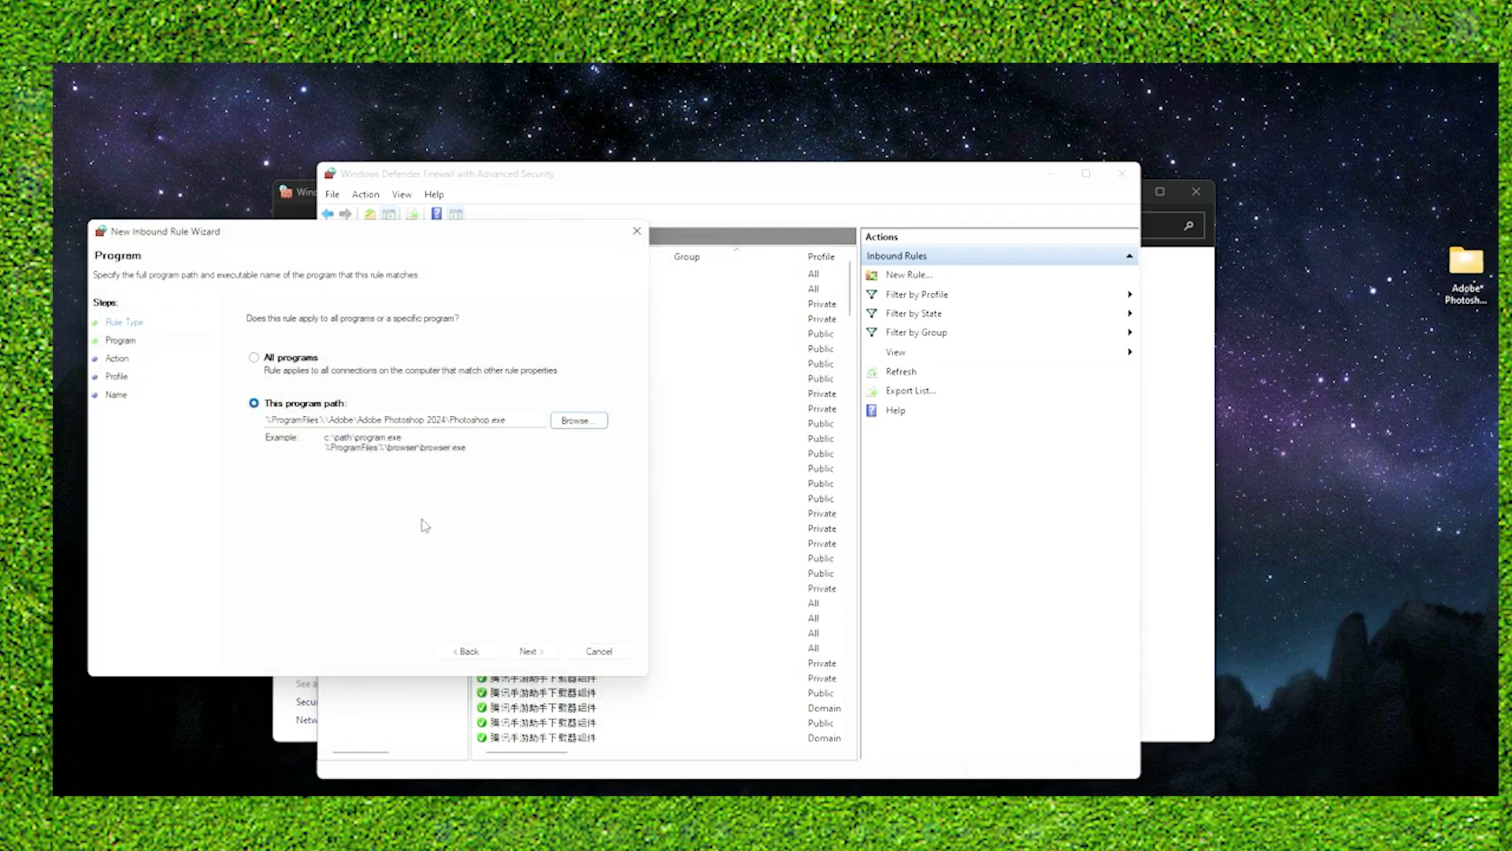
# - Finish the inbound rule as Allow the connection for the Domain, Private and Public profiles, named "adobe phto"
pyautogui.click(536, 653)
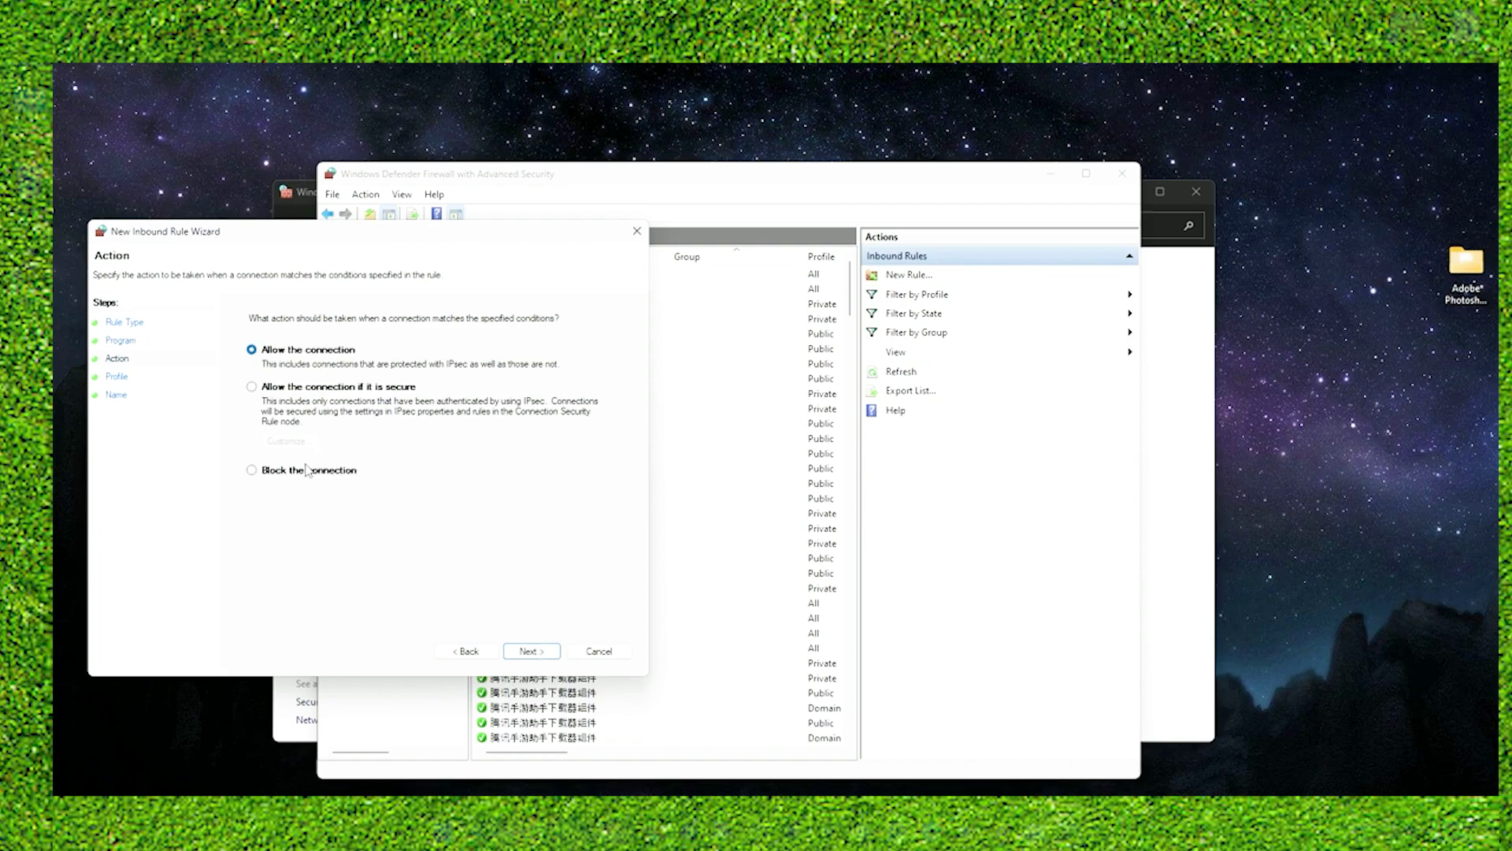
pyautogui.click(534, 652)
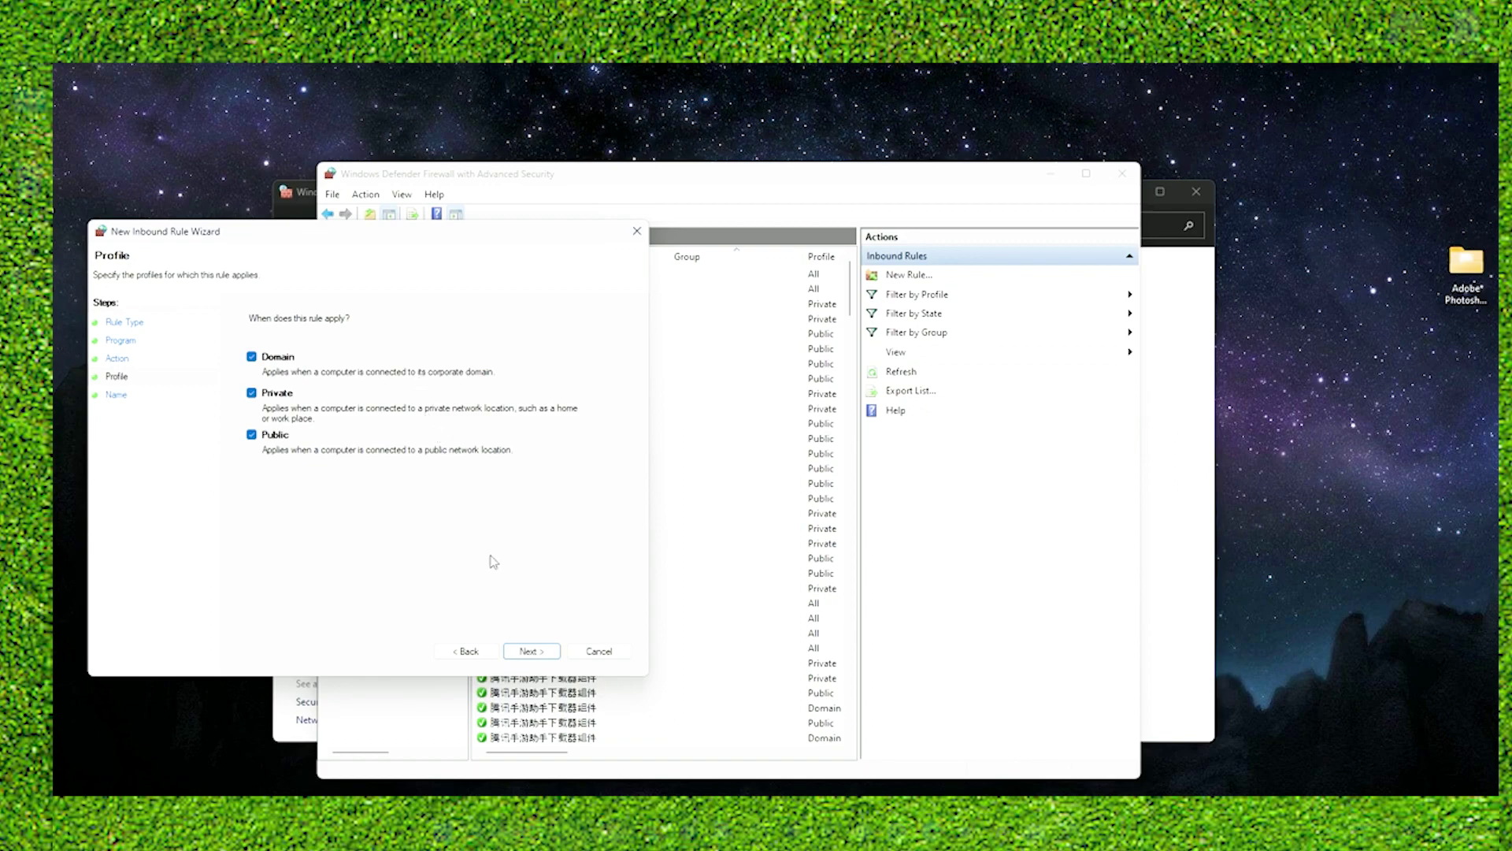
pyautogui.click(533, 652)
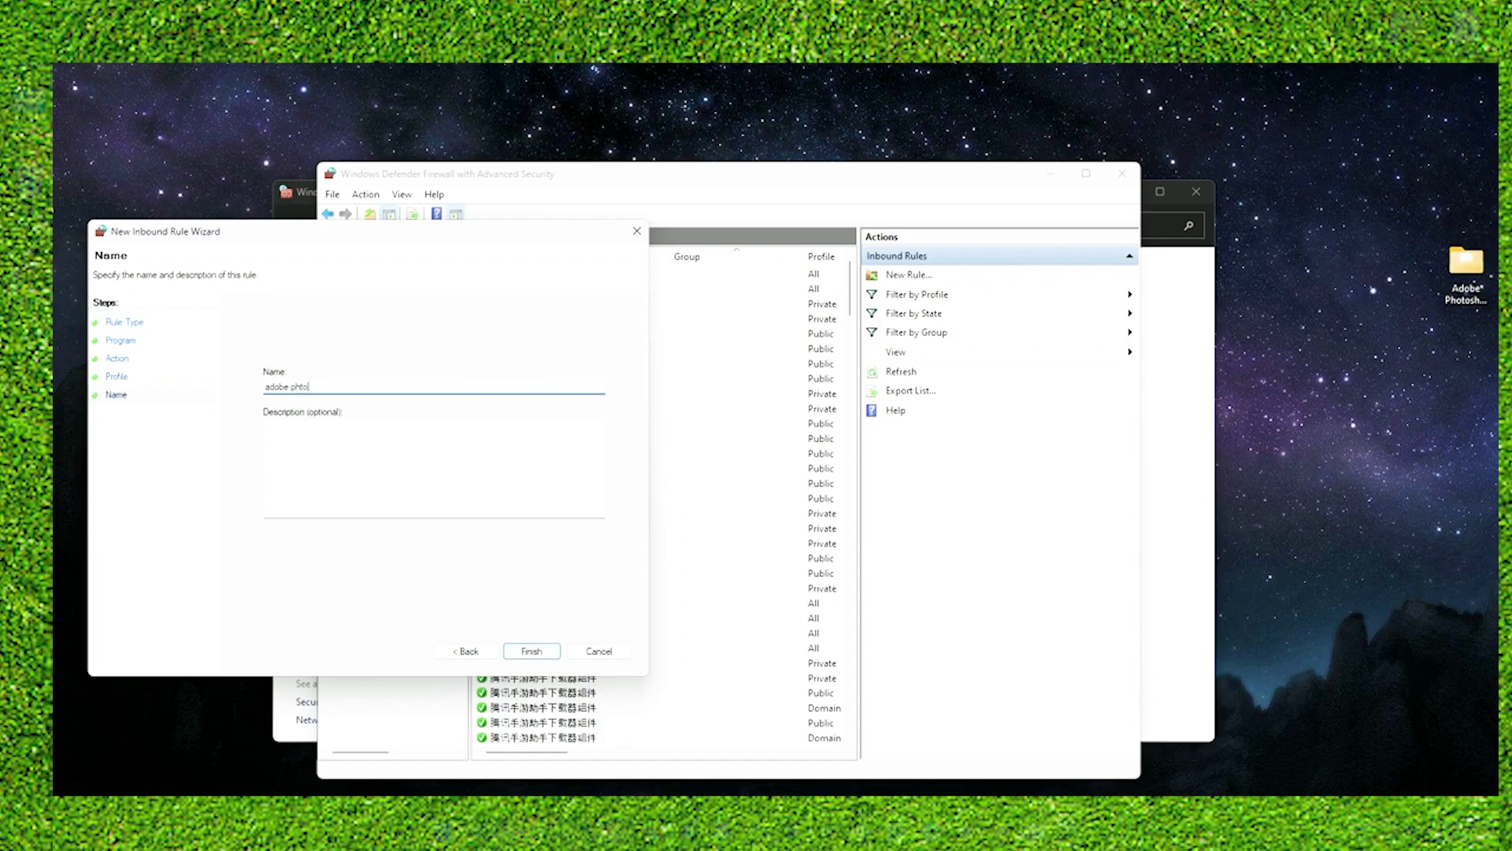
pyautogui.click(531, 651)
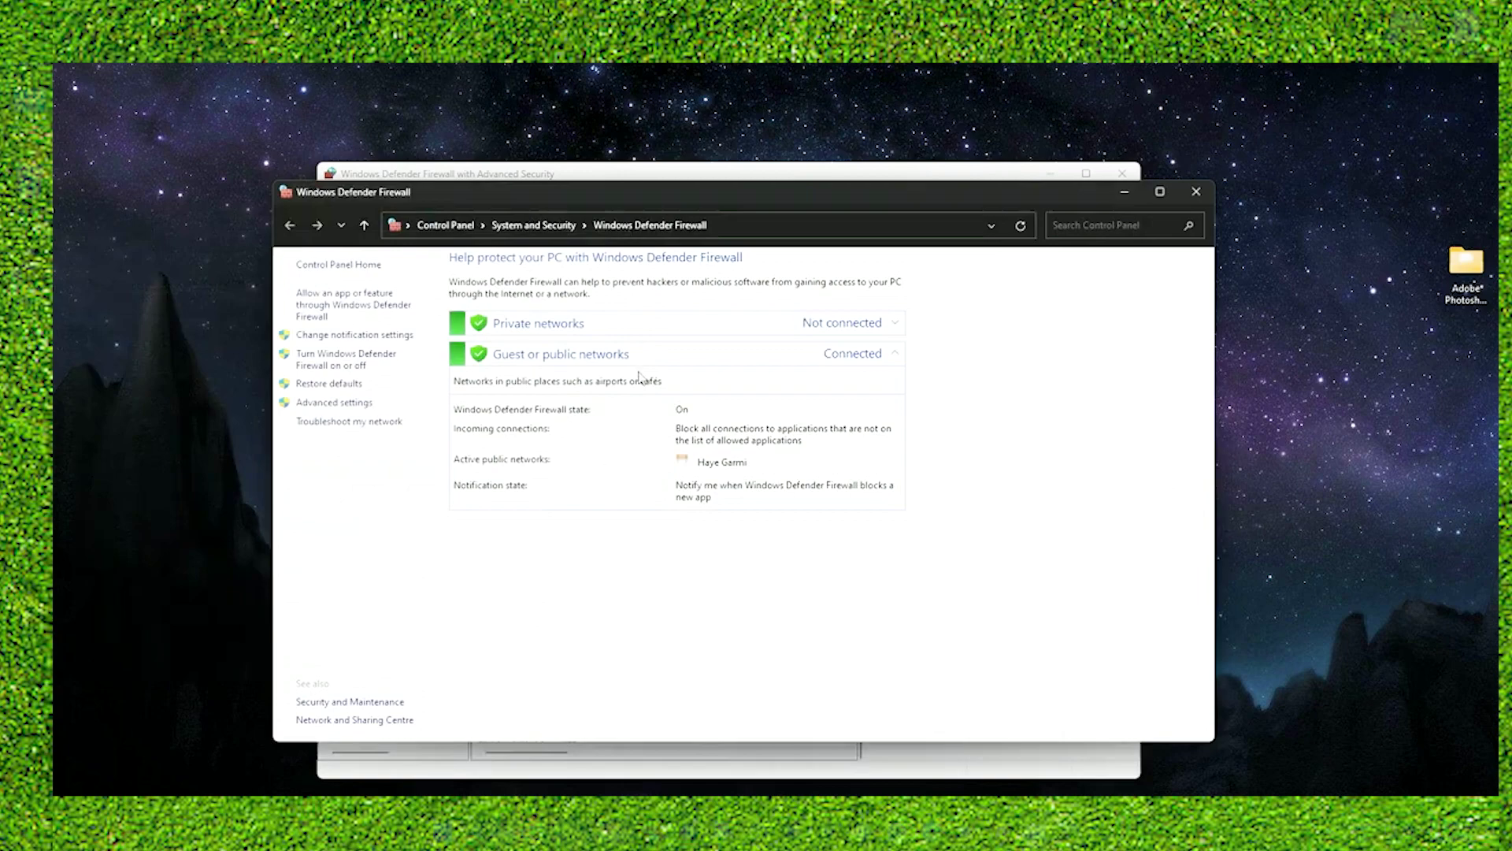
# - Return to the advanced firewall window and start a new outbound rule with the rule type Program
pyautogui.click(539, 167)
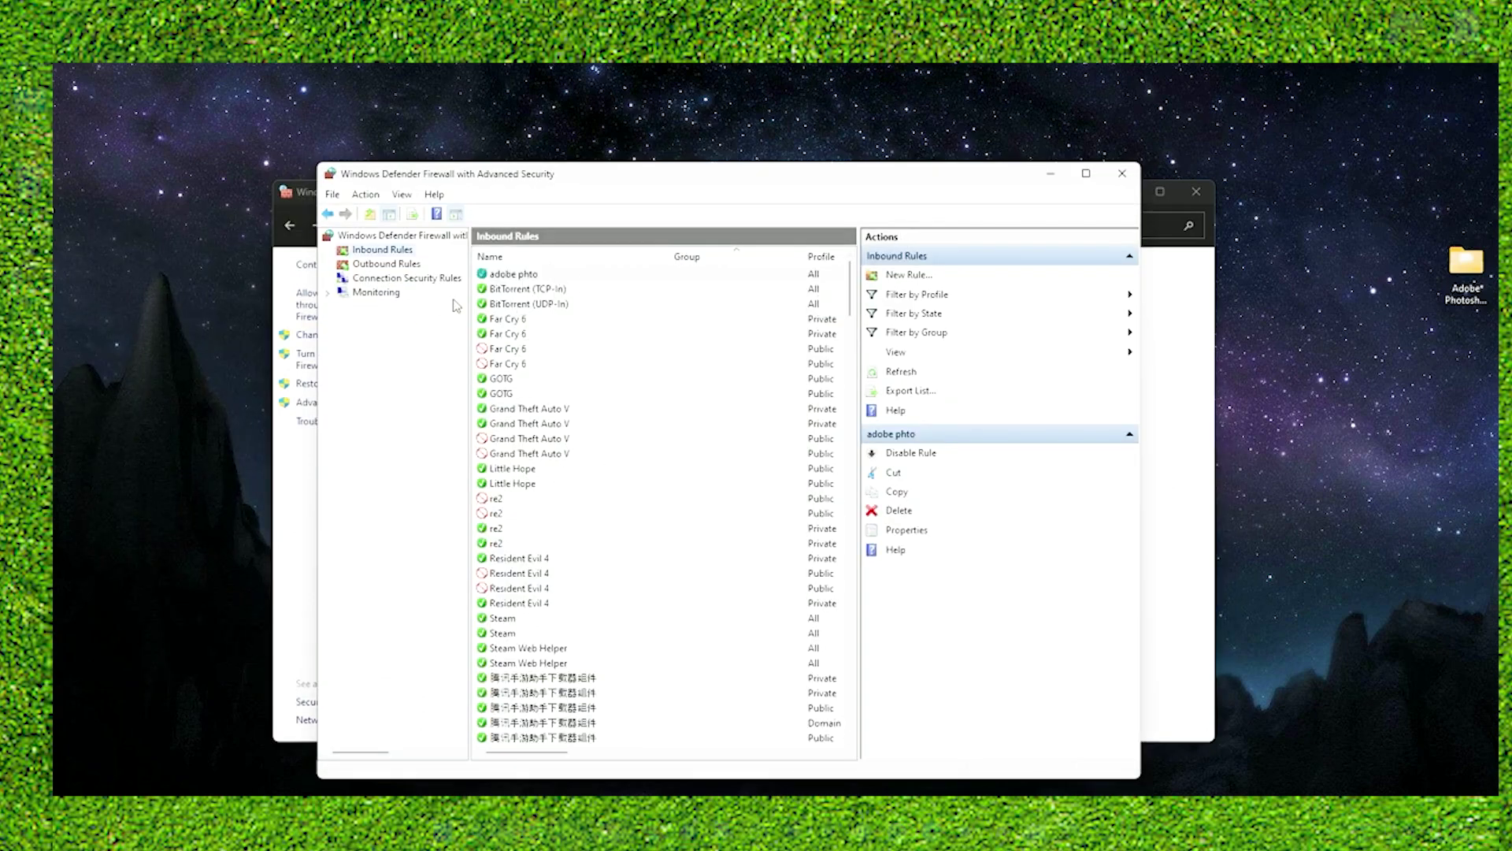
pyautogui.click(390, 263)
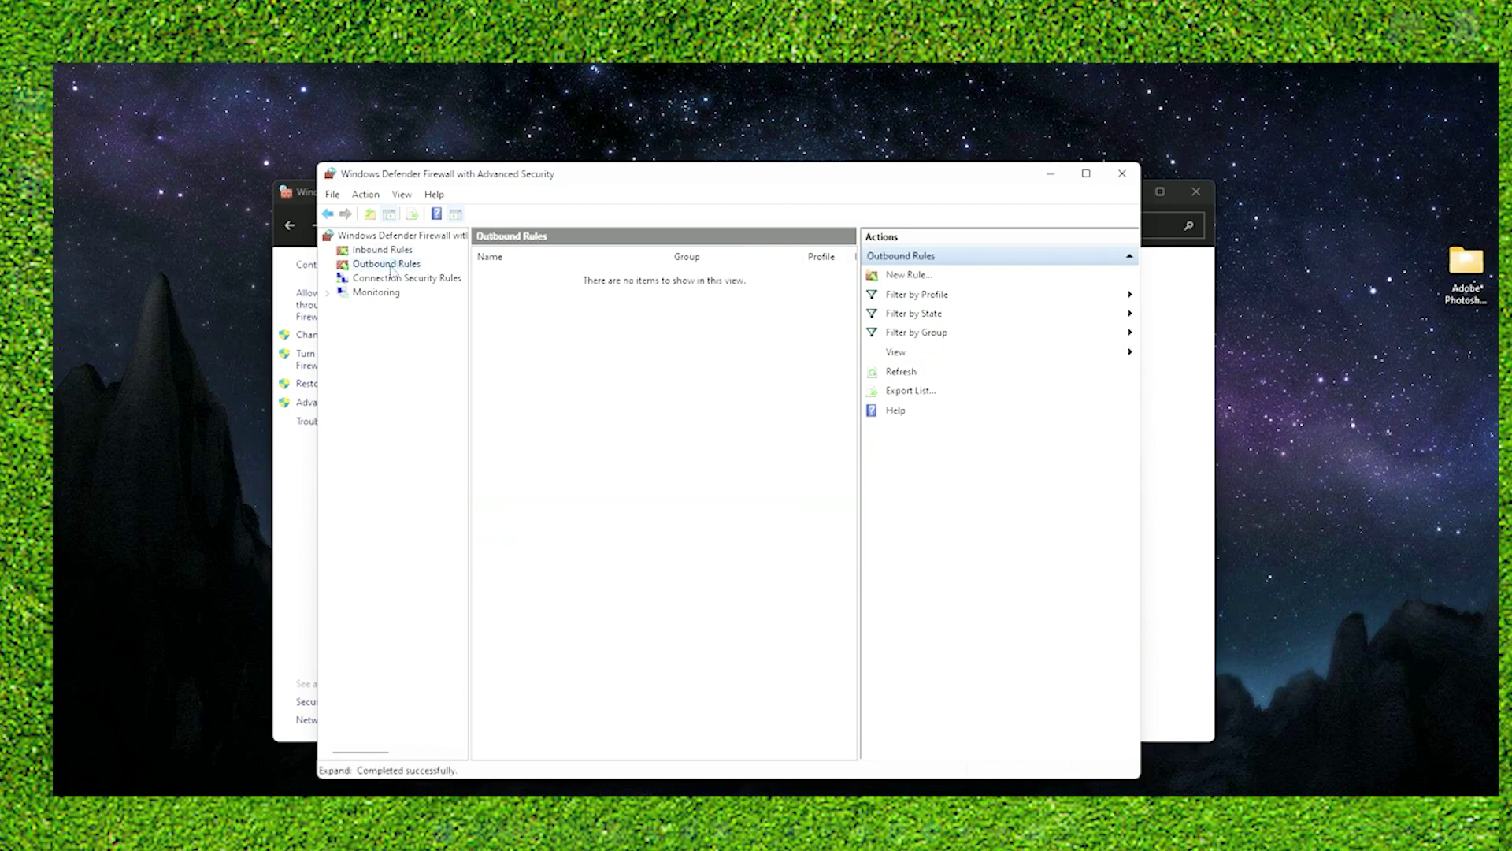
pyautogui.click(904, 275)
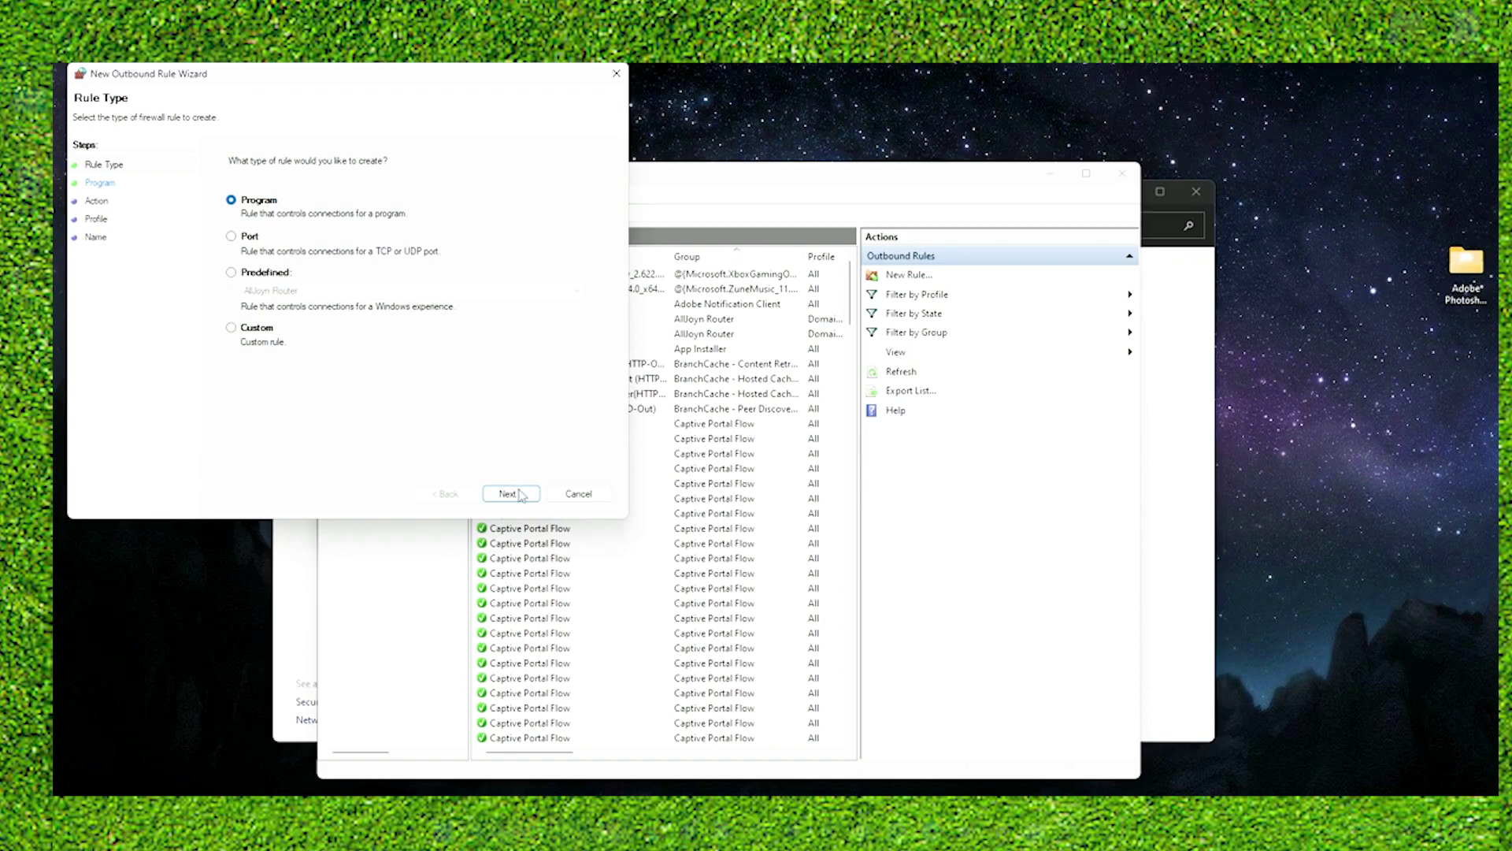
pyautogui.click(519, 494)
# - Set the Photoshop application in the Adobe Photoshop 2024 folder as the outbound rule's program
pyautogui.click(554, 263)
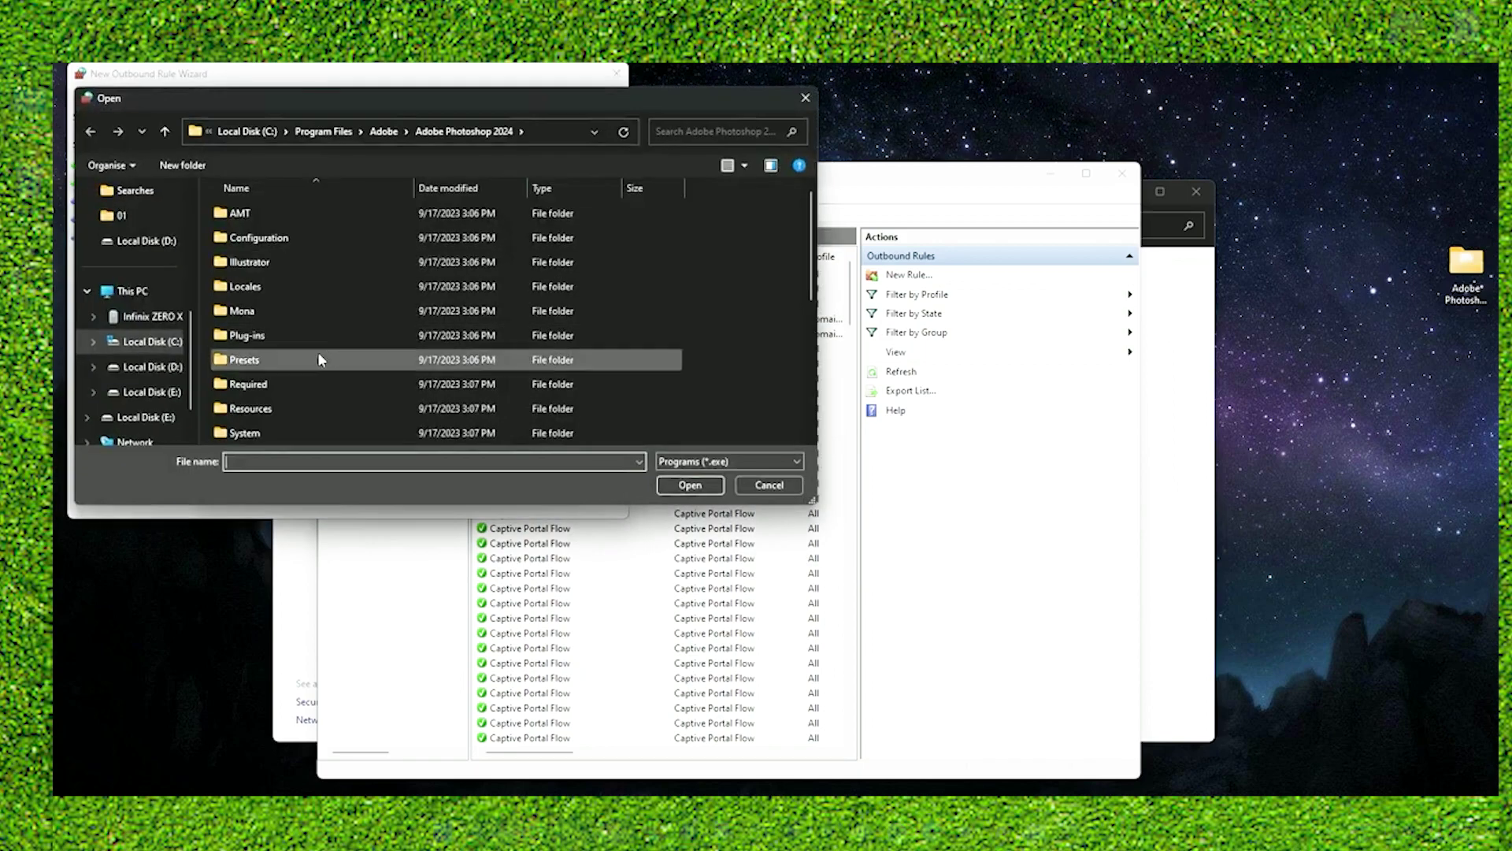
pyautogui.scroll(-5, 328, 399)
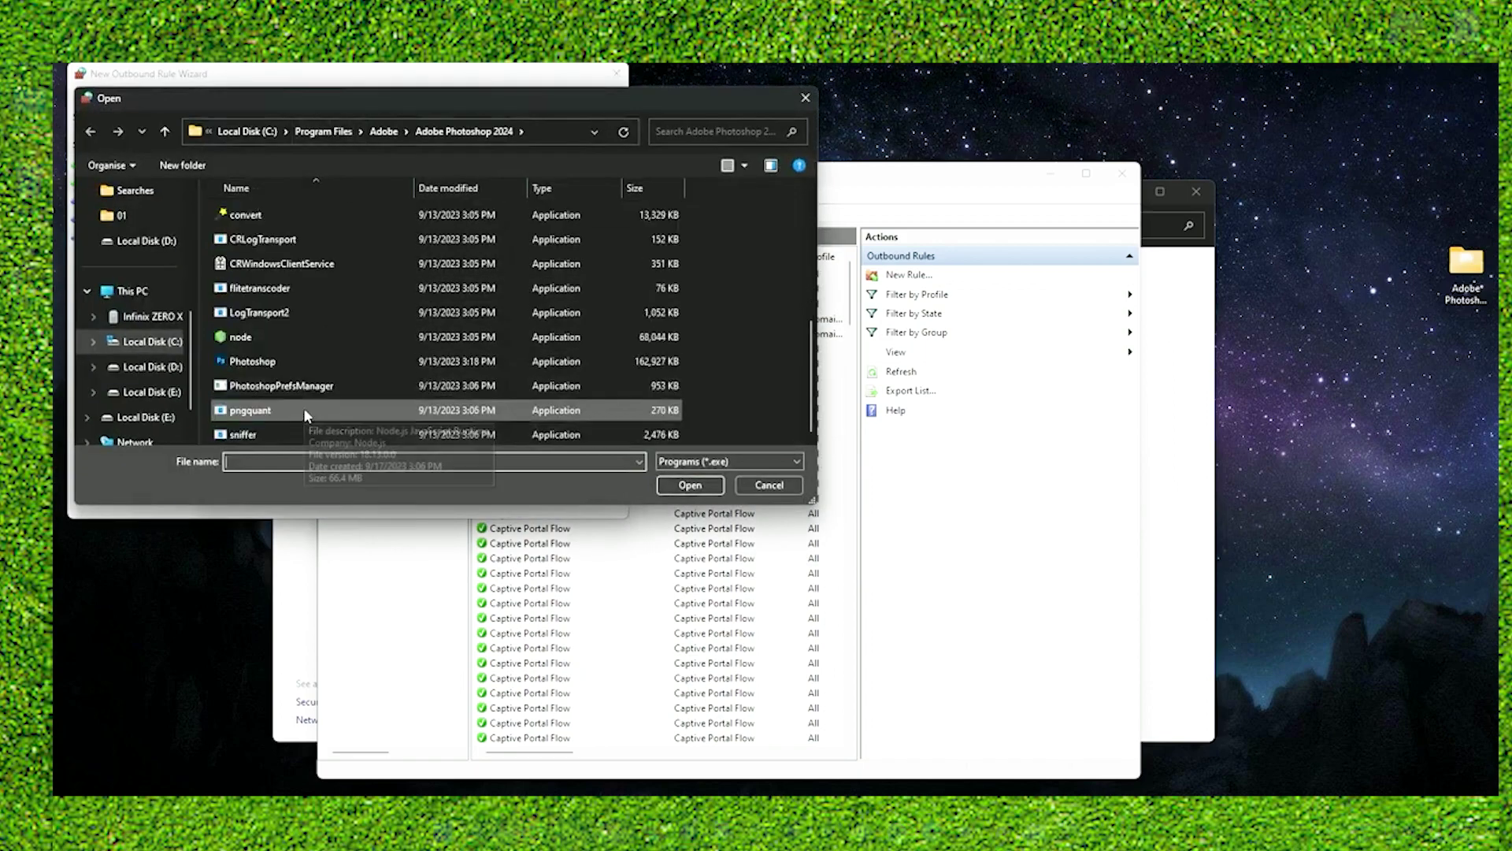
pyautogui.click(255, 366)
pyautogui.press('Return')
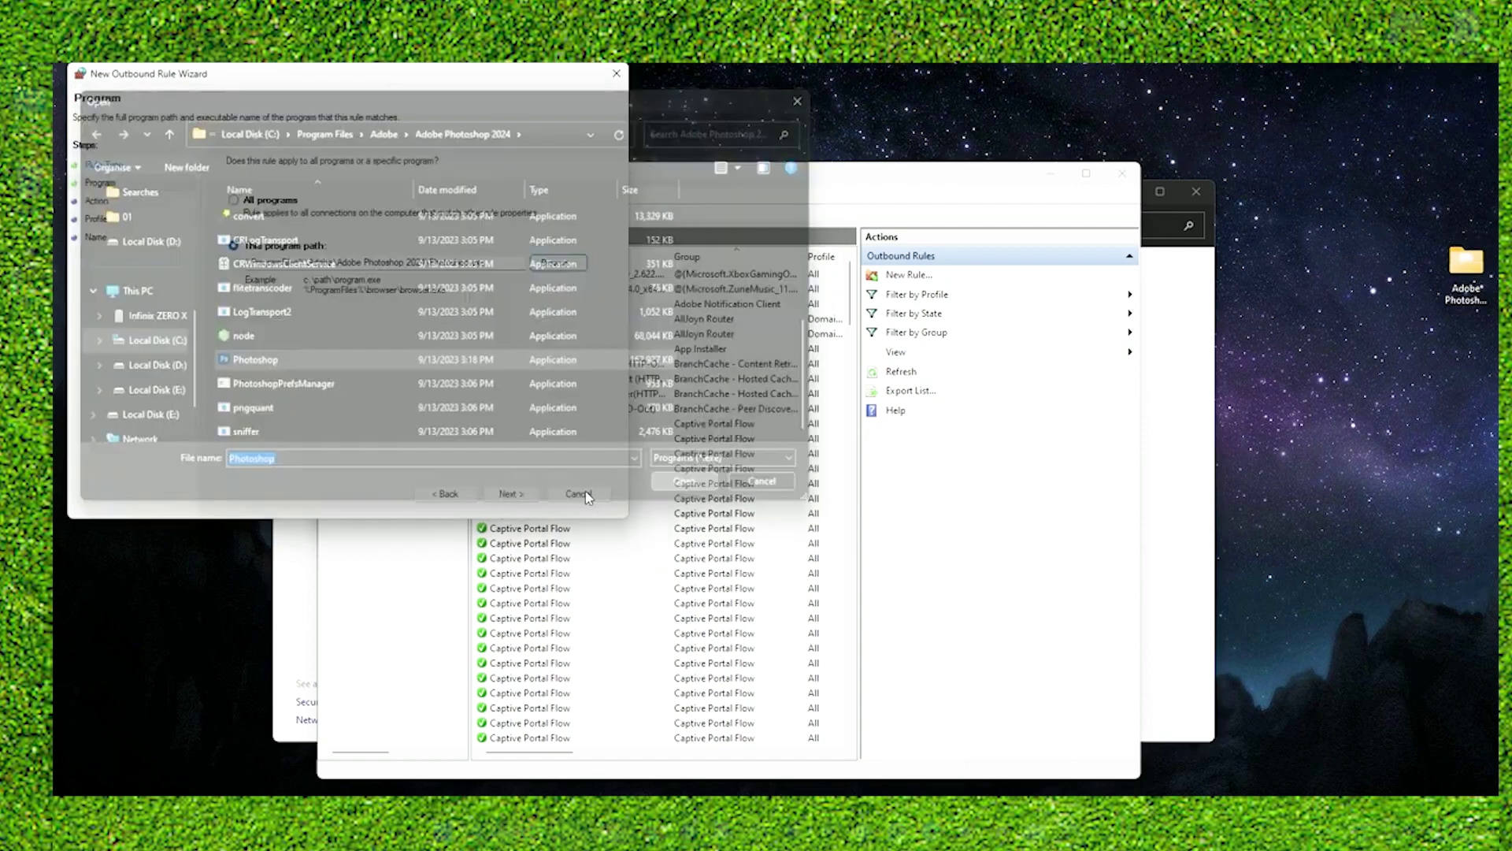
pyautogui.press('Return')
# - Finish the outbound rule as Allow the connection for the Domain, Private and Public profiles, named "adobe photo"
pyautogui.click(255, 195)
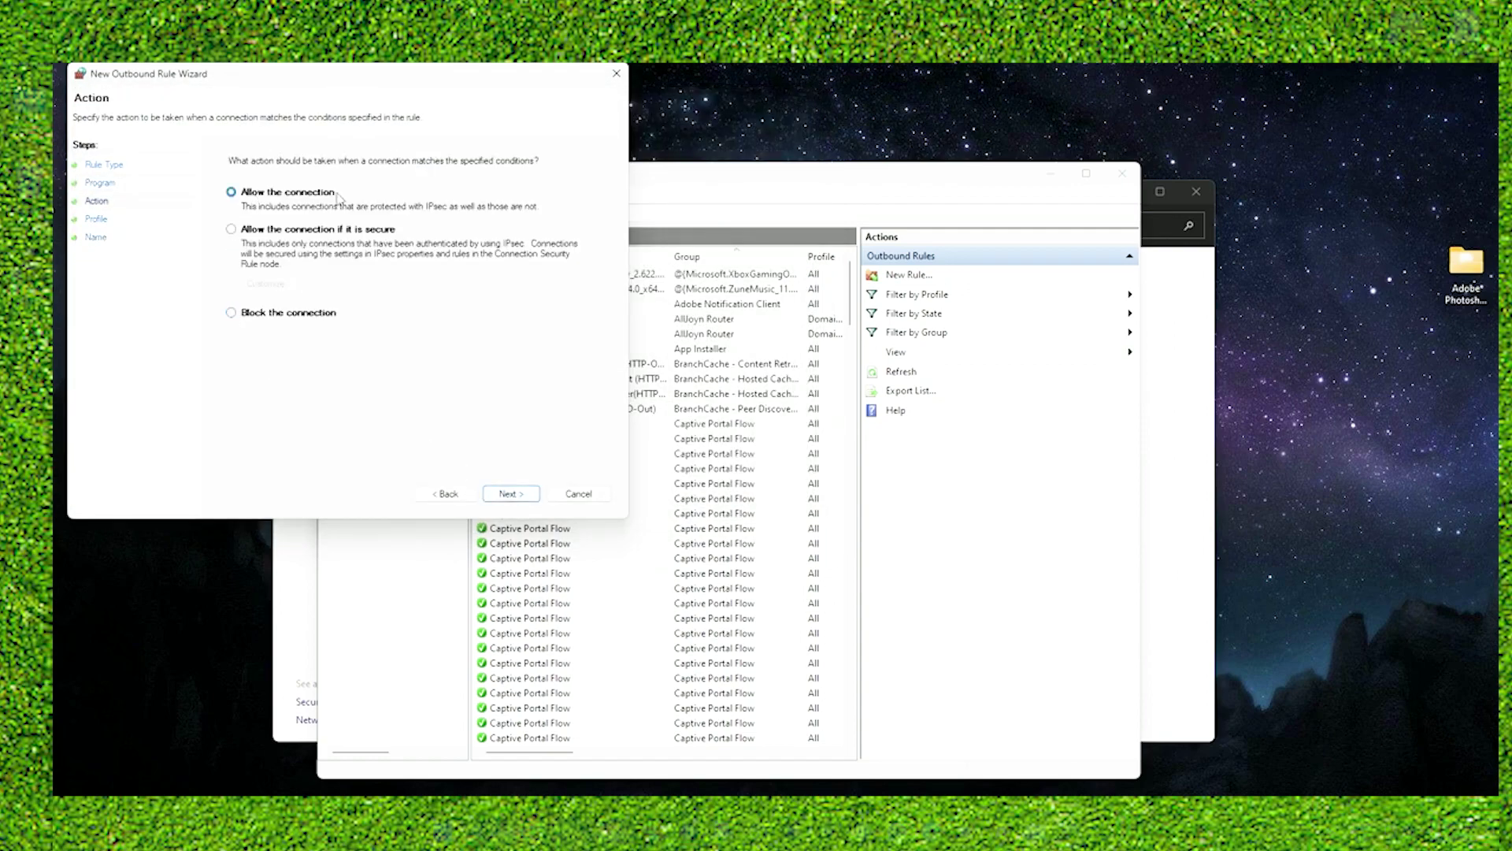
pyautogui.click(507, 497)
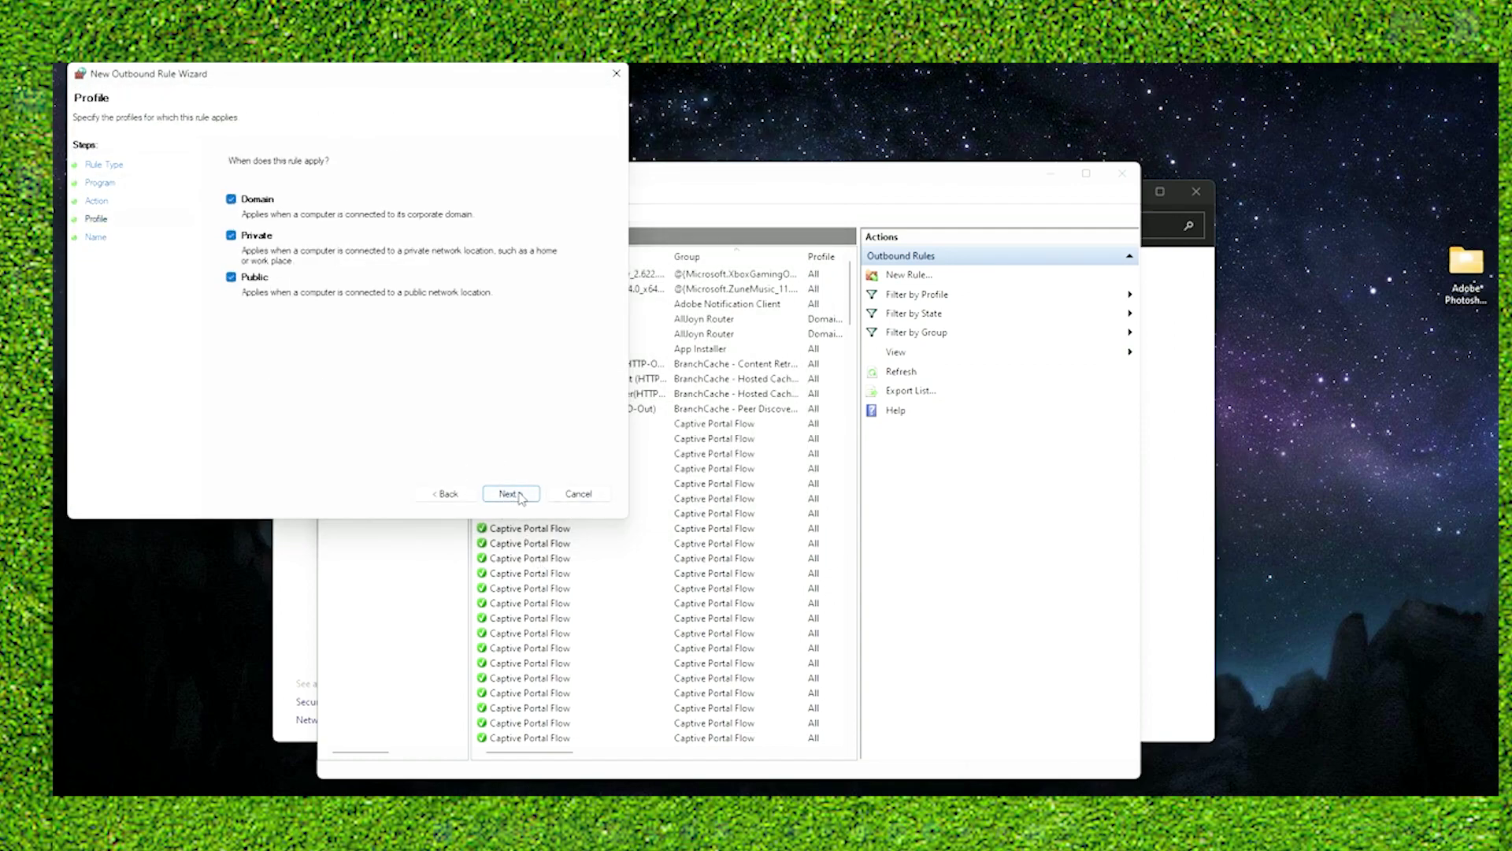
pyautogui.click(519, 496)
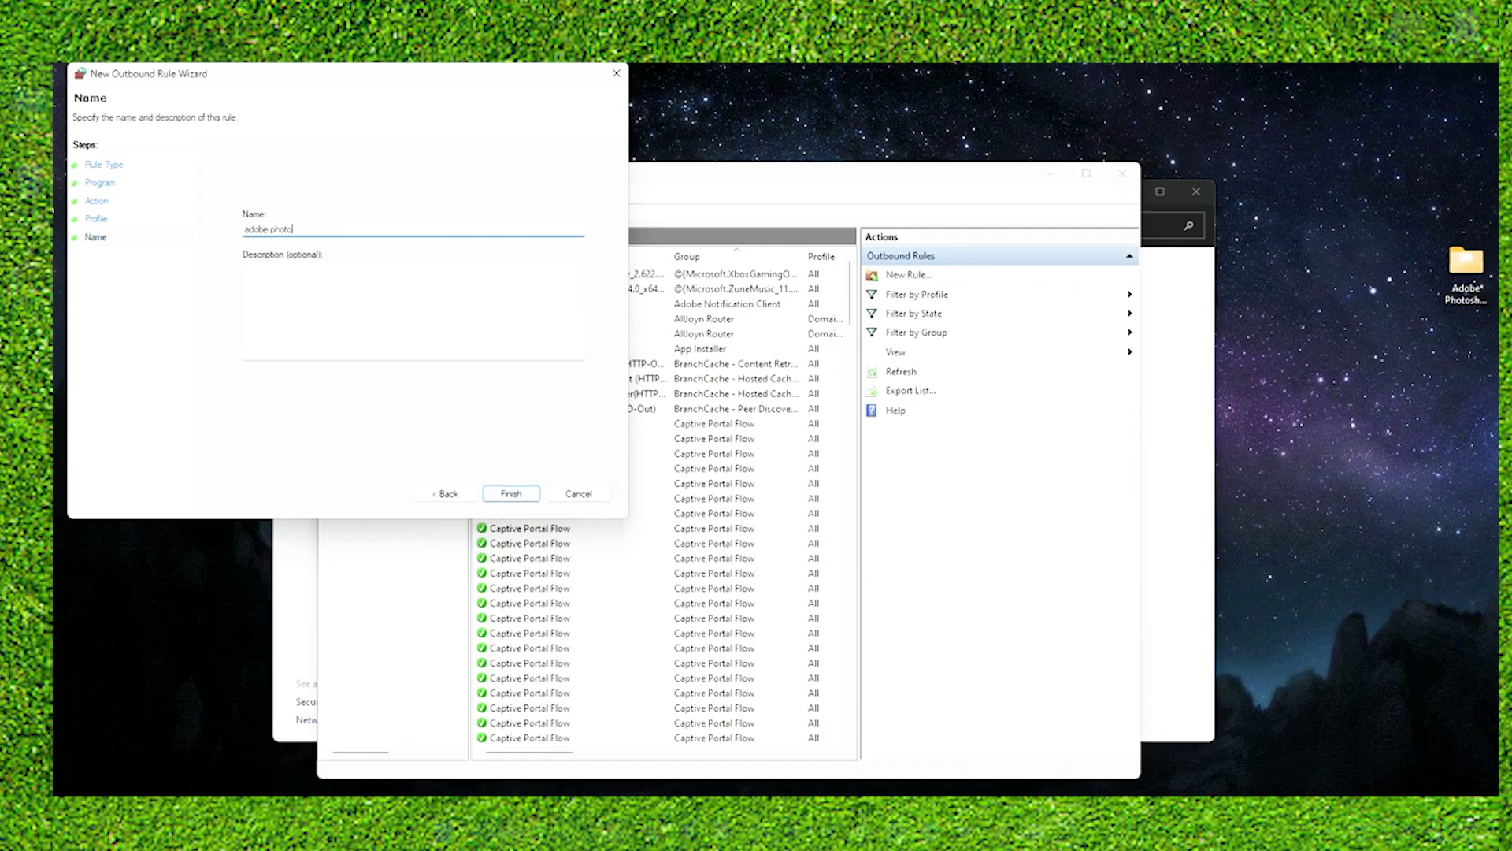
pyautogui.click(509, 494)
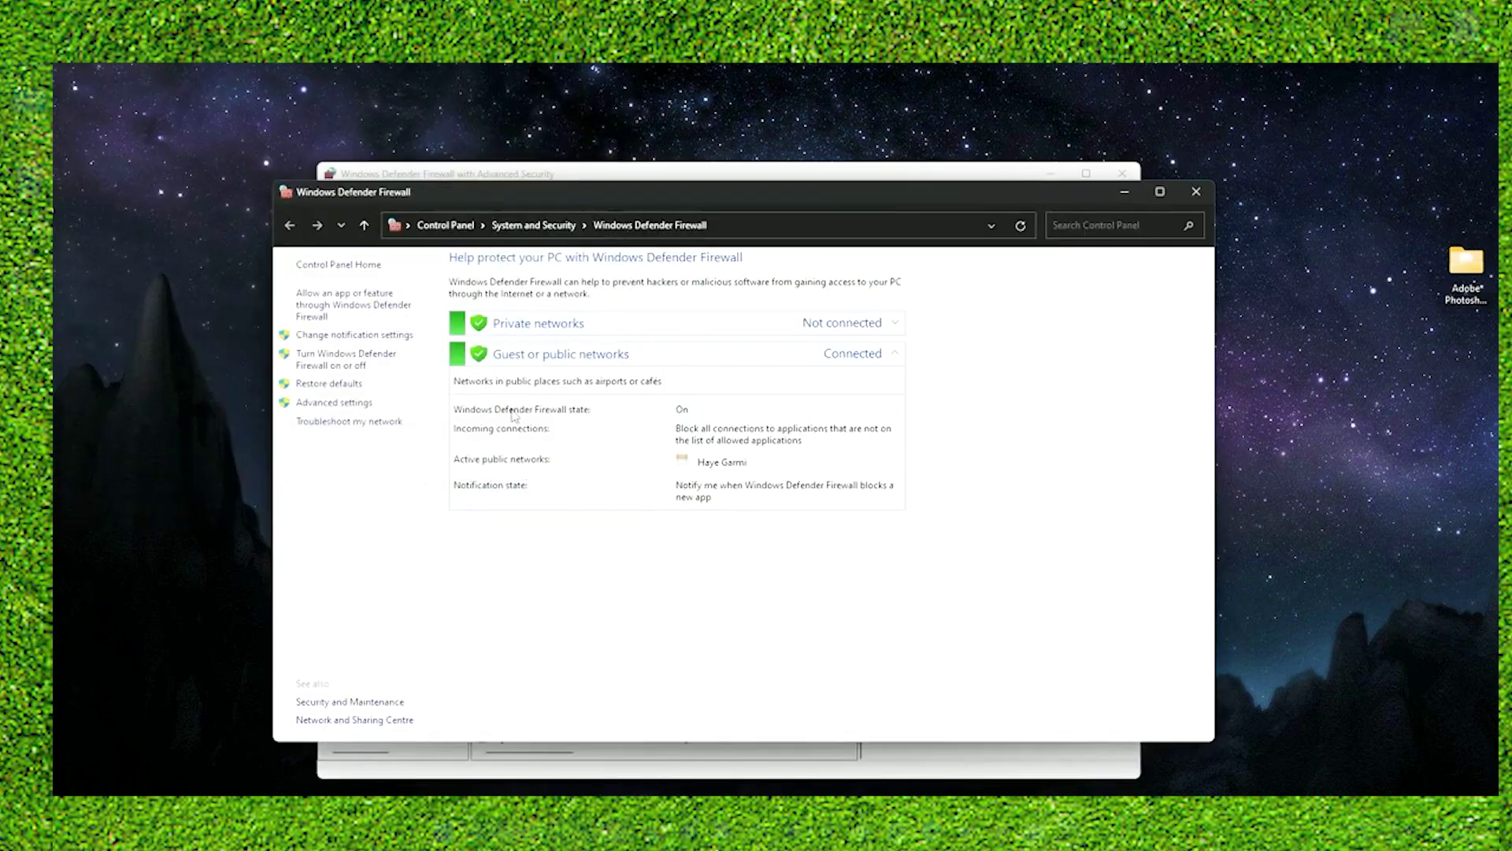
# - Close the advanced firewall window with the outbound rules and the Windows Defender Firewall window behind it
pyautogui.click(793, 175)
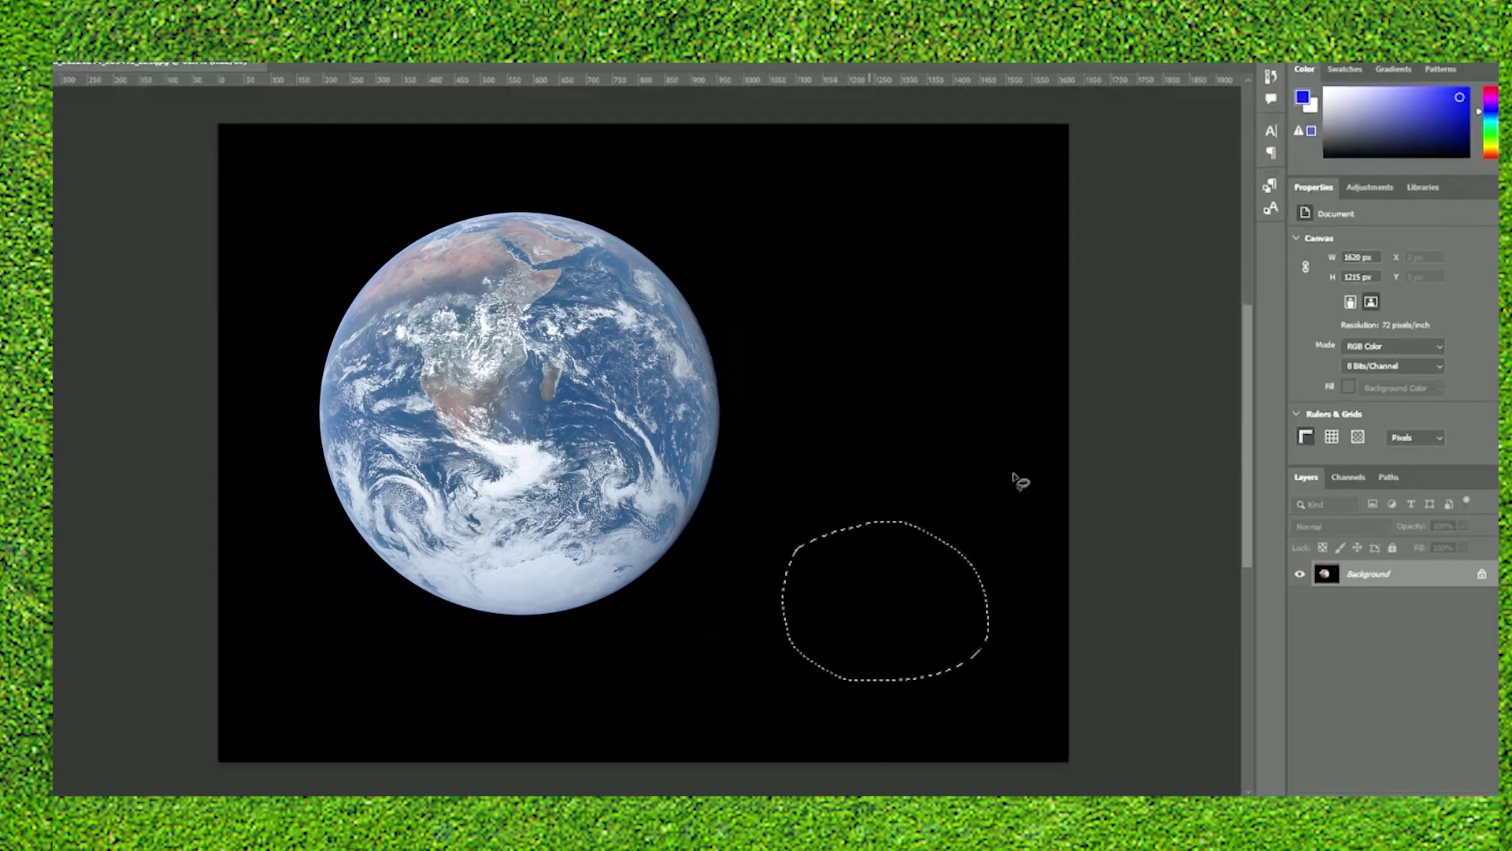
pyautogui.rightClick(879, 605)
pyautogui.press('Escape')
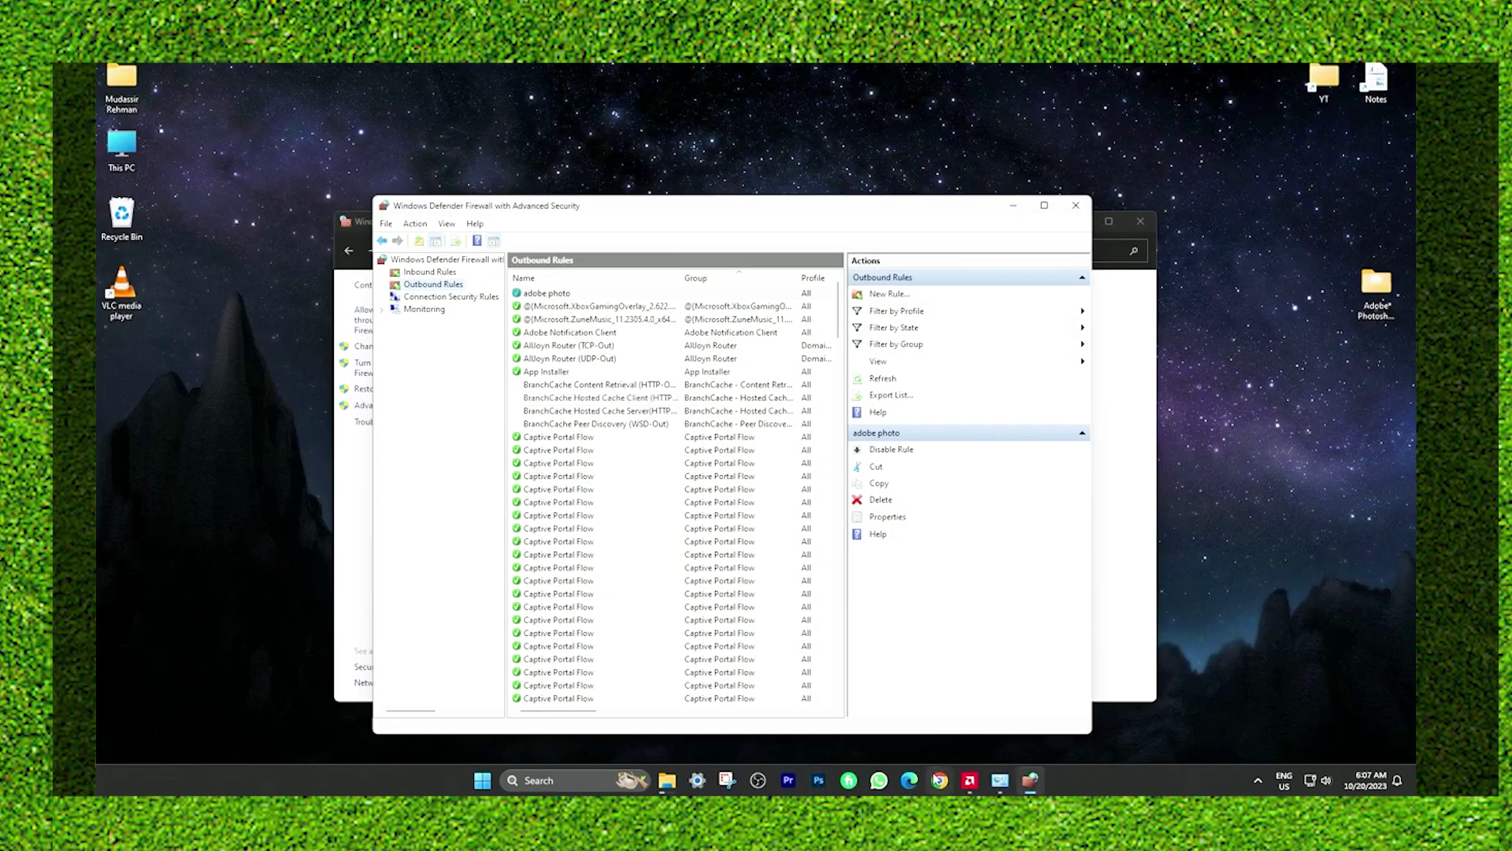
pyautogui.click(1075, 191)
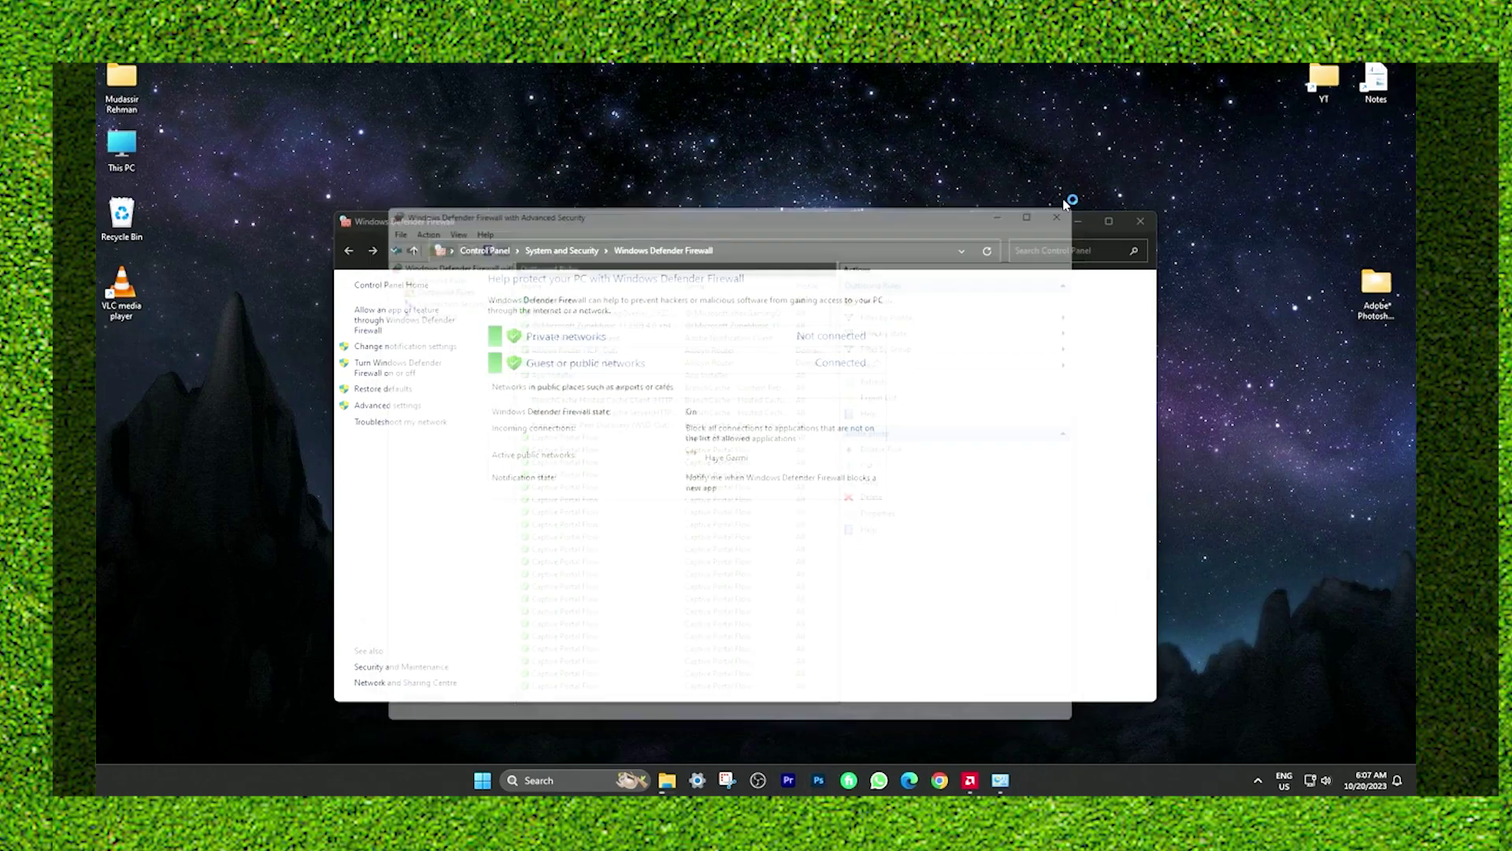
pyautogui.click(1141, 221)
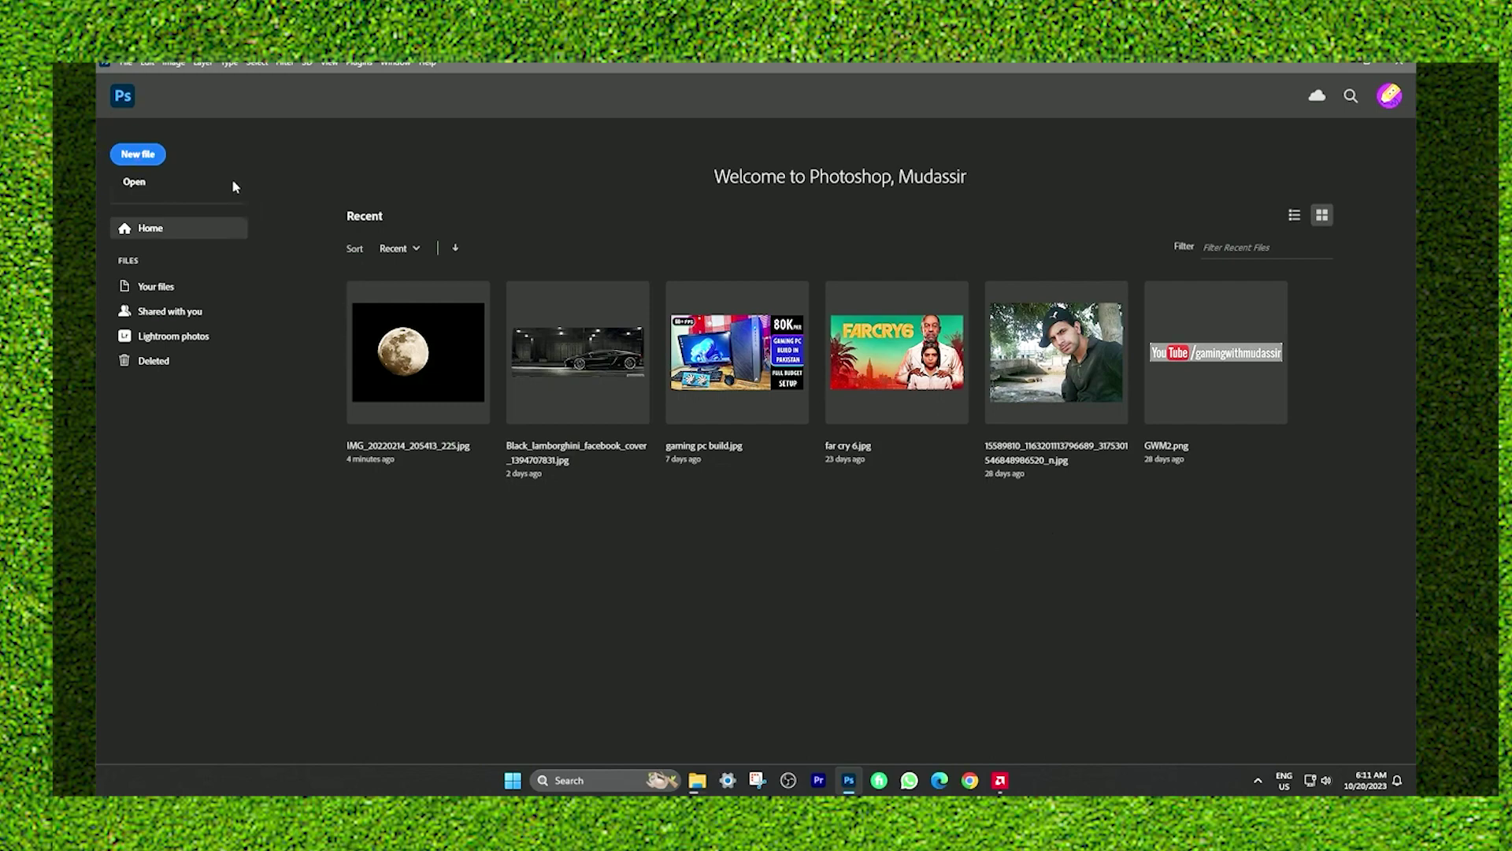
# - Switch to Photoshop and create a new 1920 x 1080 px document at 300 ppi with background colour 000000
pyautogui.click(137, 155)
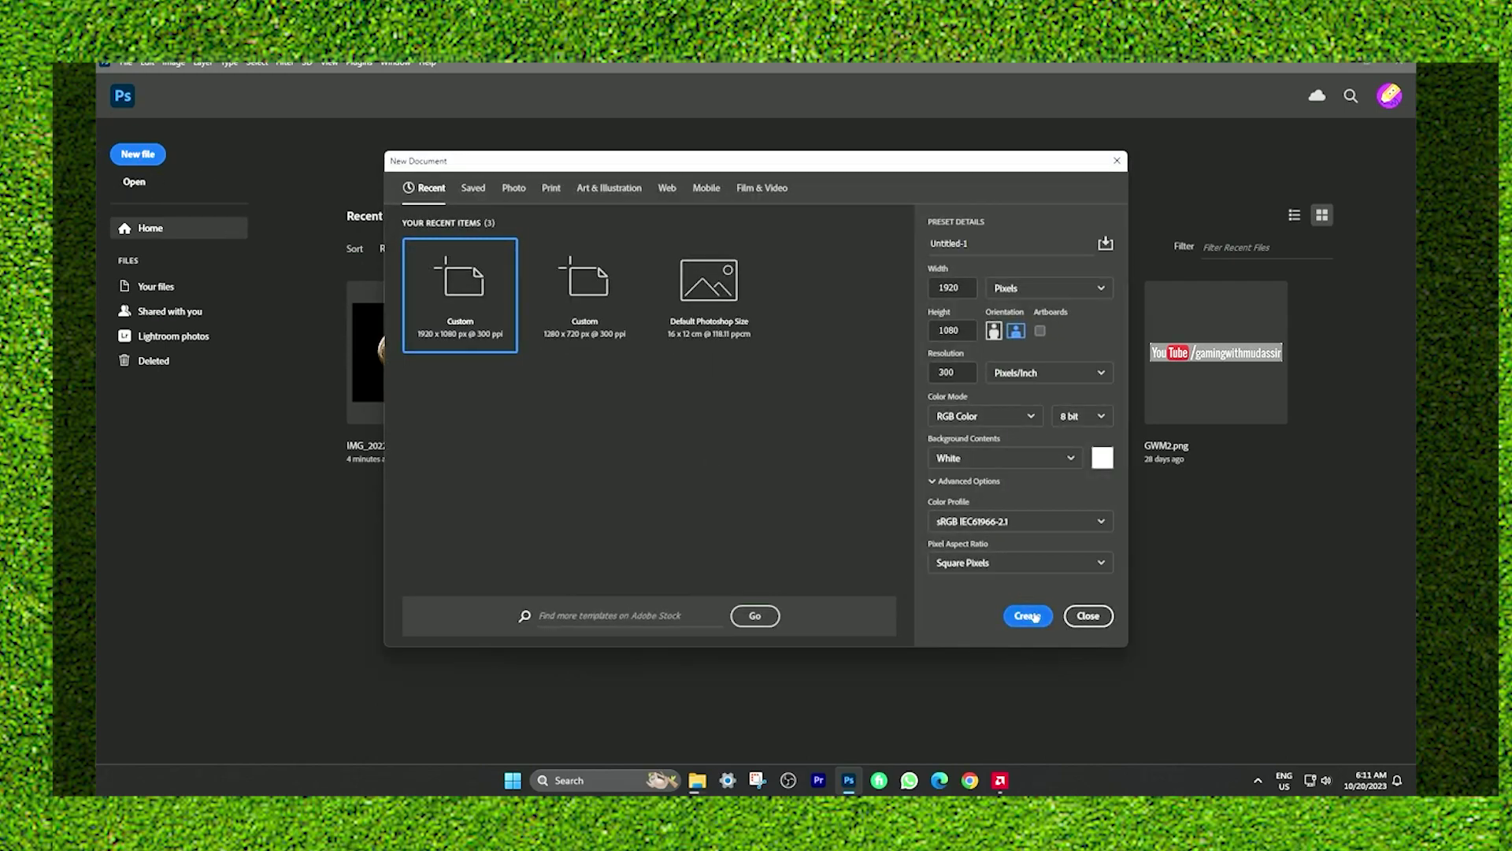
pyautogui.click(1103, 466)
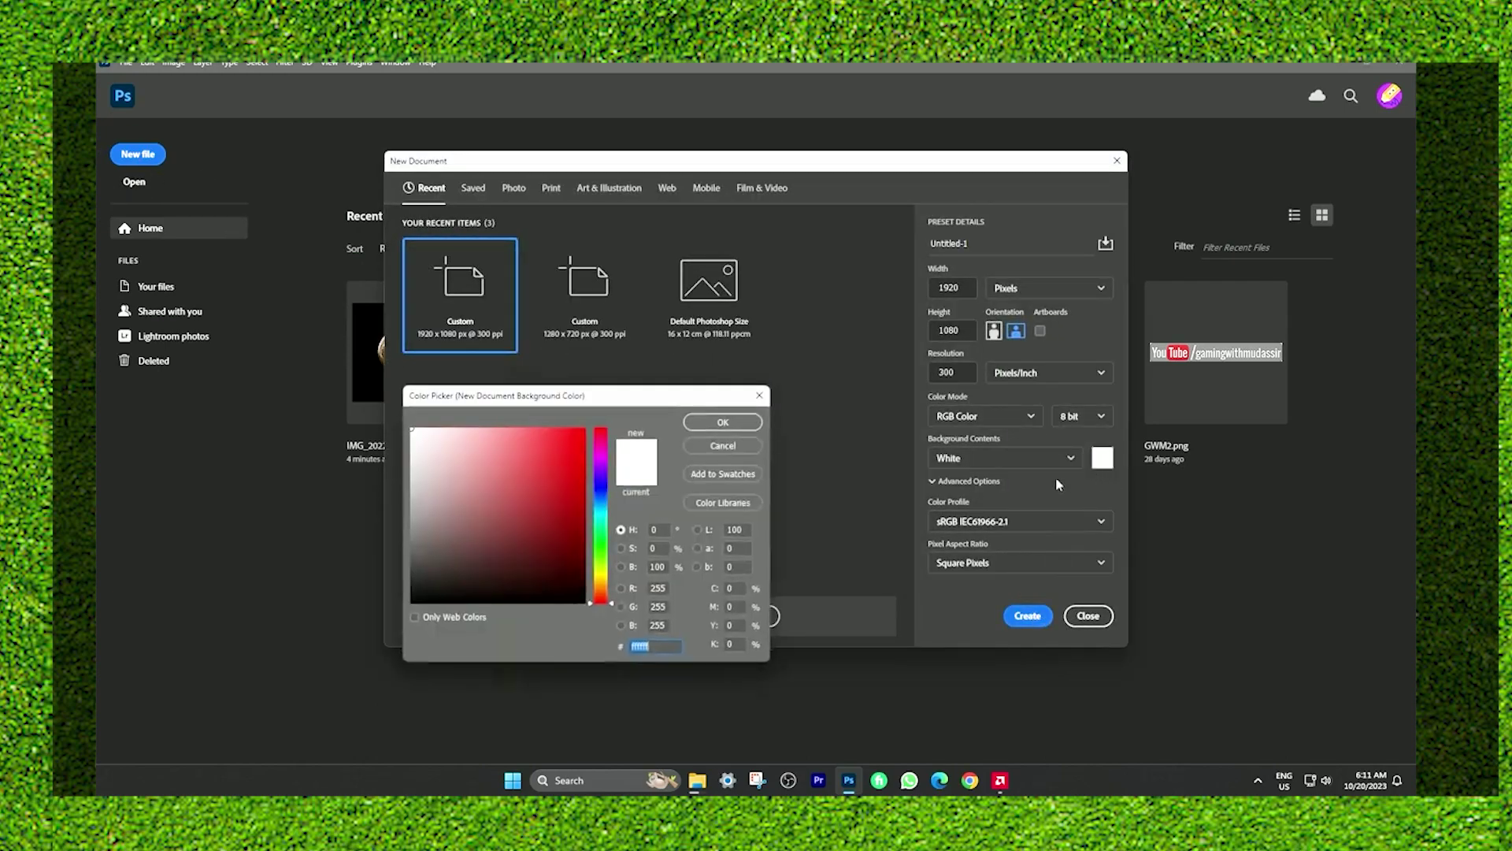
pyautogui.write('000000')
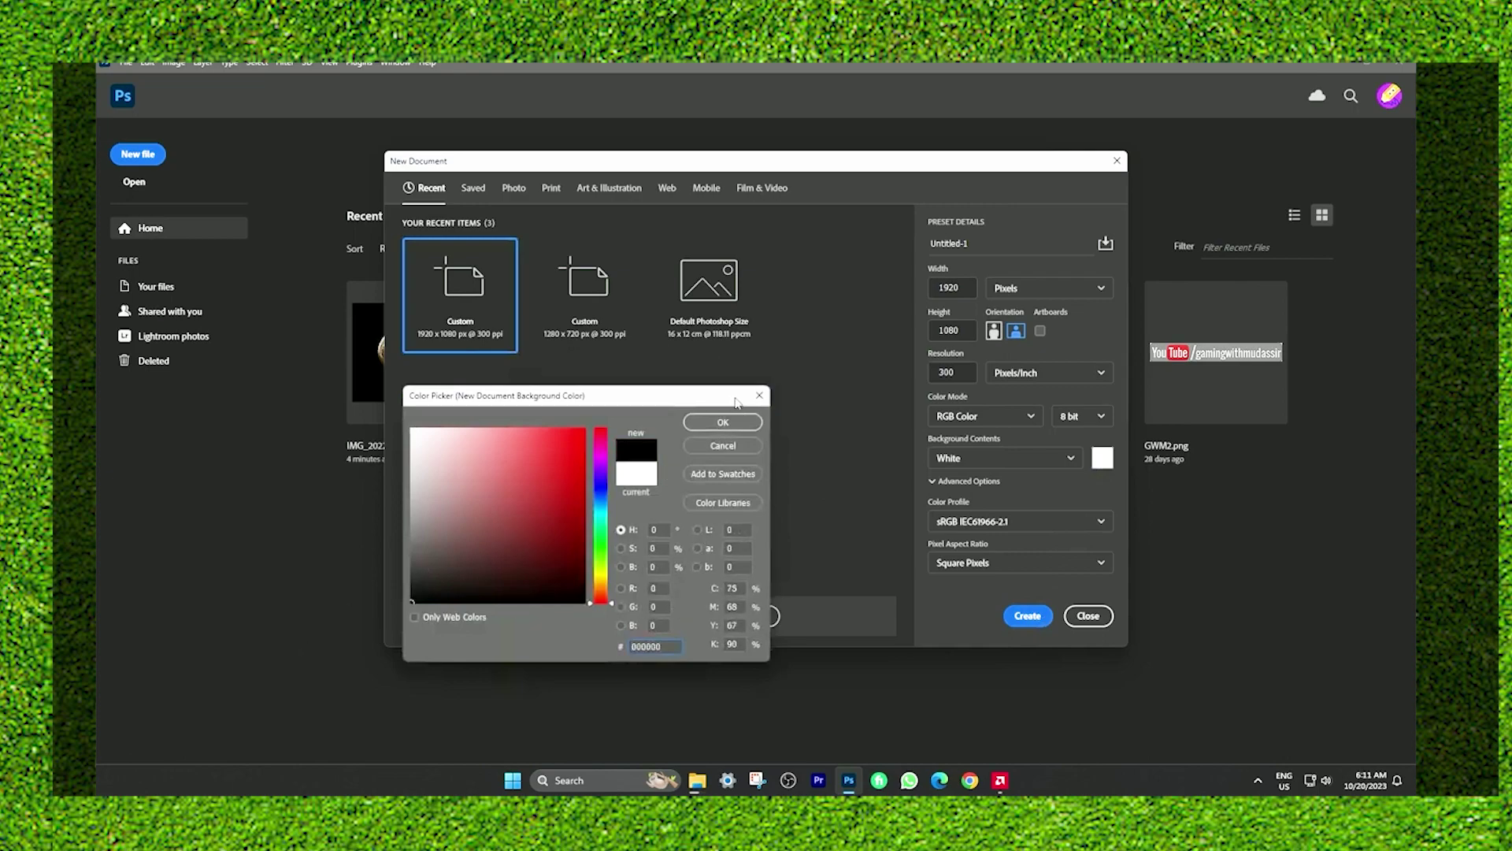
pyautogui.click(722, 422)
pyautogui.click(1027, 616)
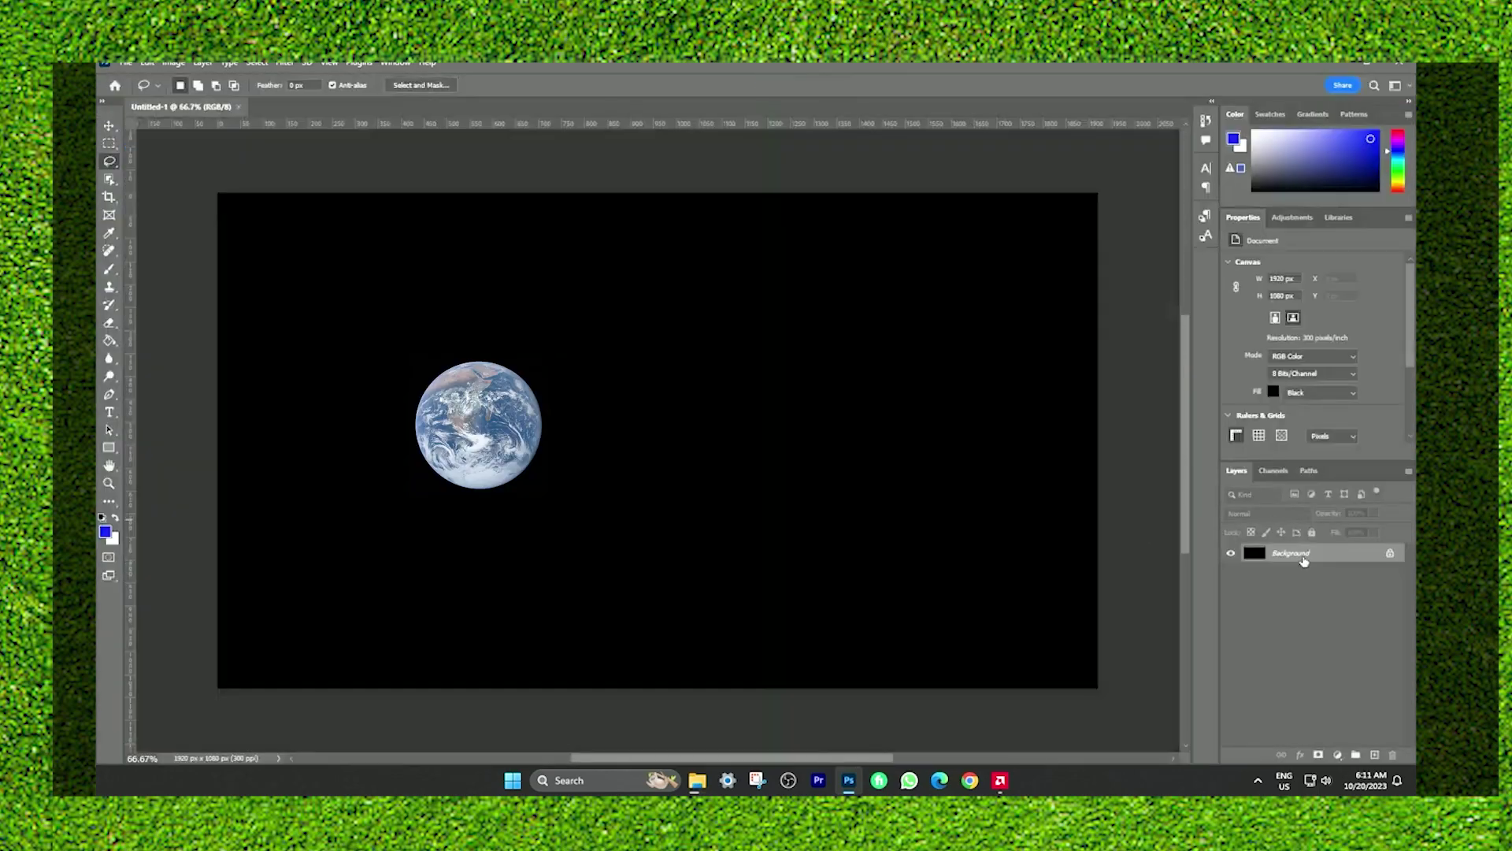
# - Unlock the Background as Layer 0 and lasso a rounded area about 871 x 497 px beside the Earth
pyautogui.doubleClick(1303, 556)
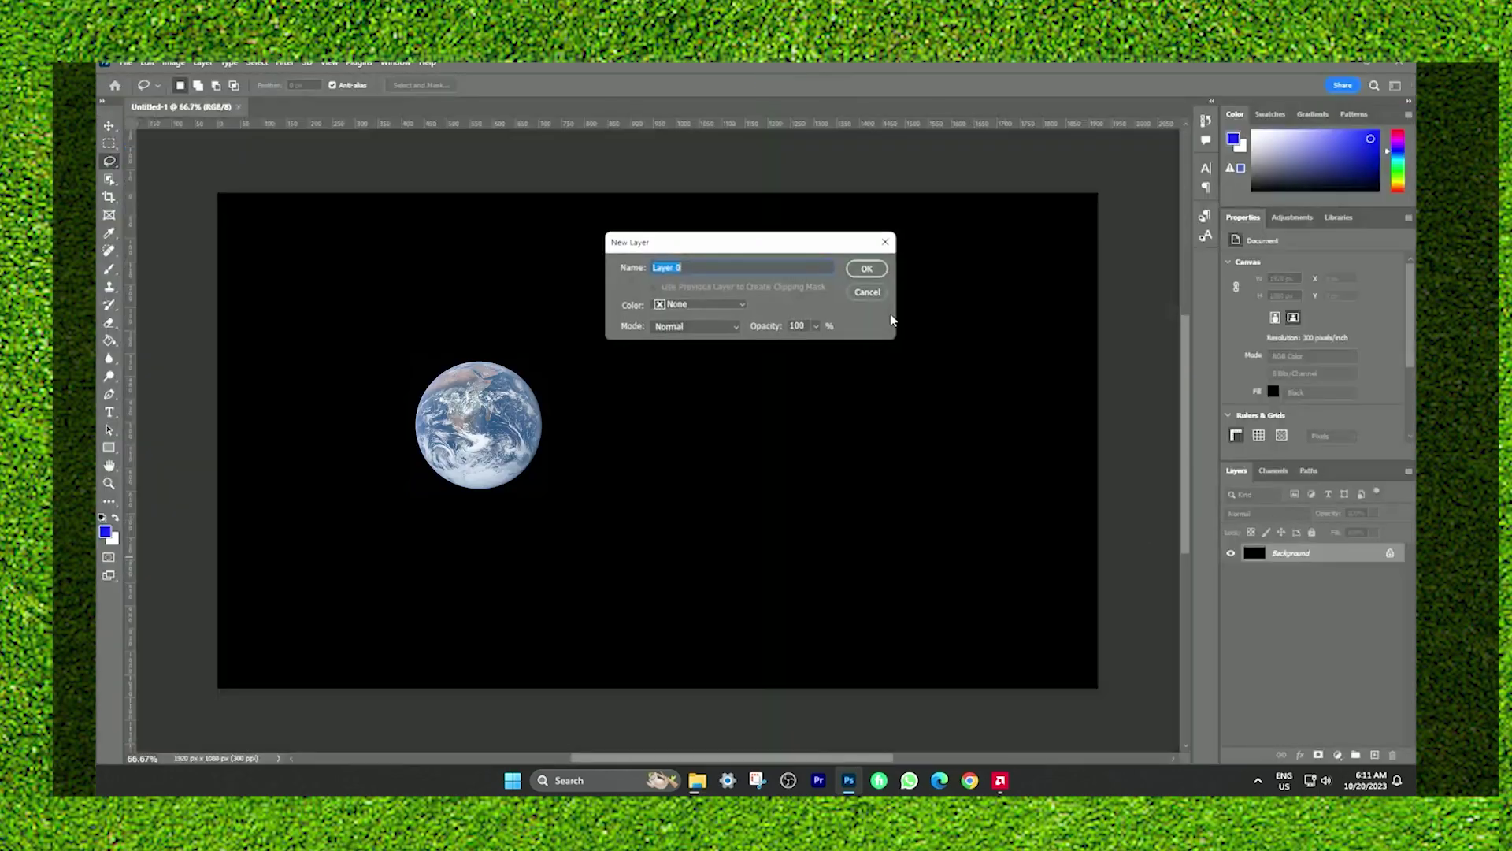
pyautogui.click(867, 269)
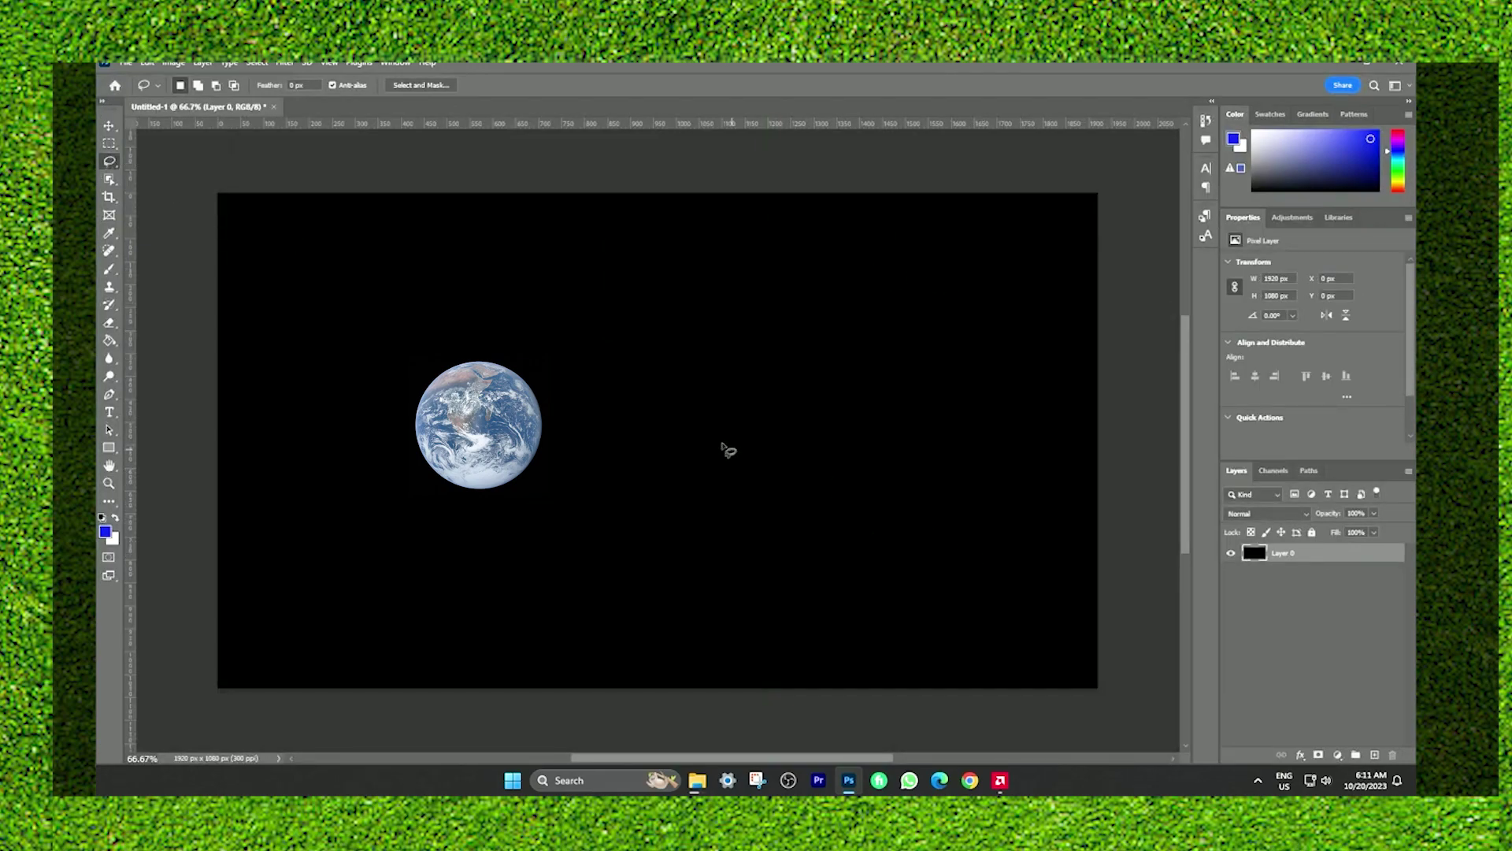
pyautogui.moveTo(598, 405)
pyautogui.mouseDown()
pyautogui.moveTo(972, 546)
pyautogui.moveTo(608, 499)
pyautogui.moveTo(599, 400)
pyautogui.mouseUp()
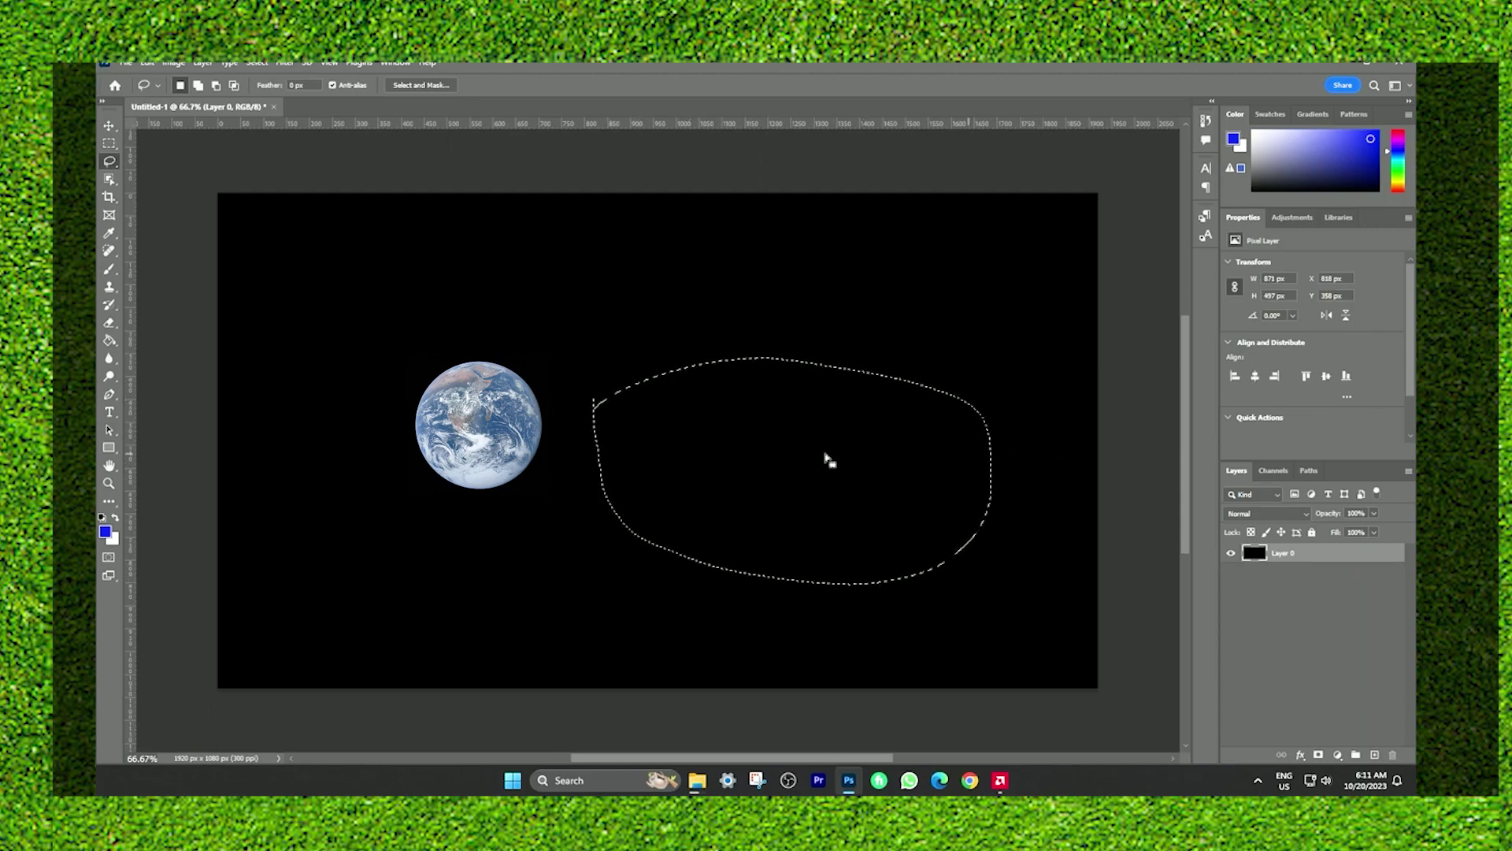
pyautogui.rightClick(761, 438)
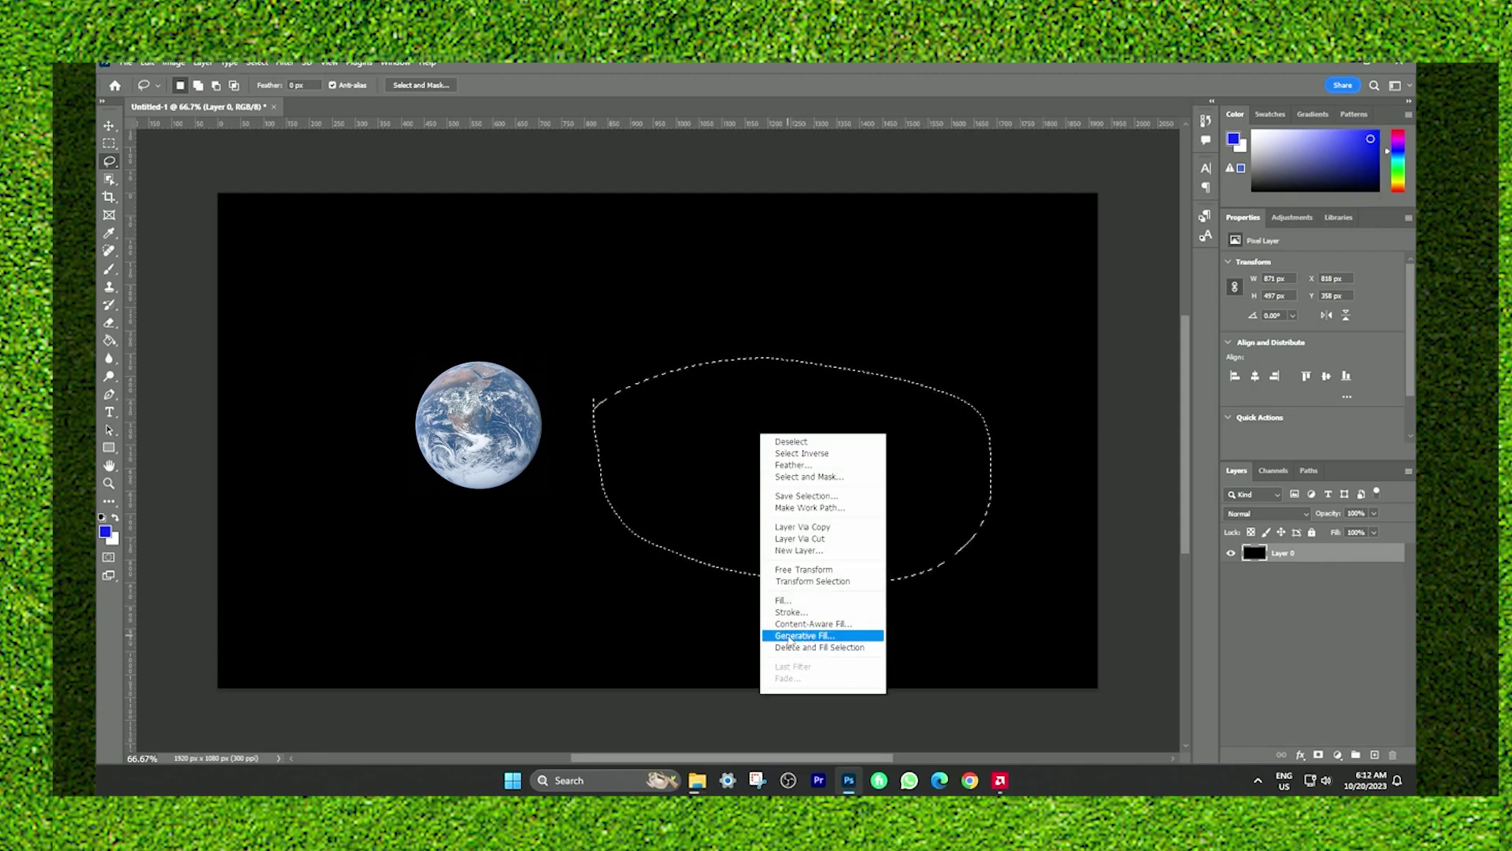
pyautogui.click(833, 636)
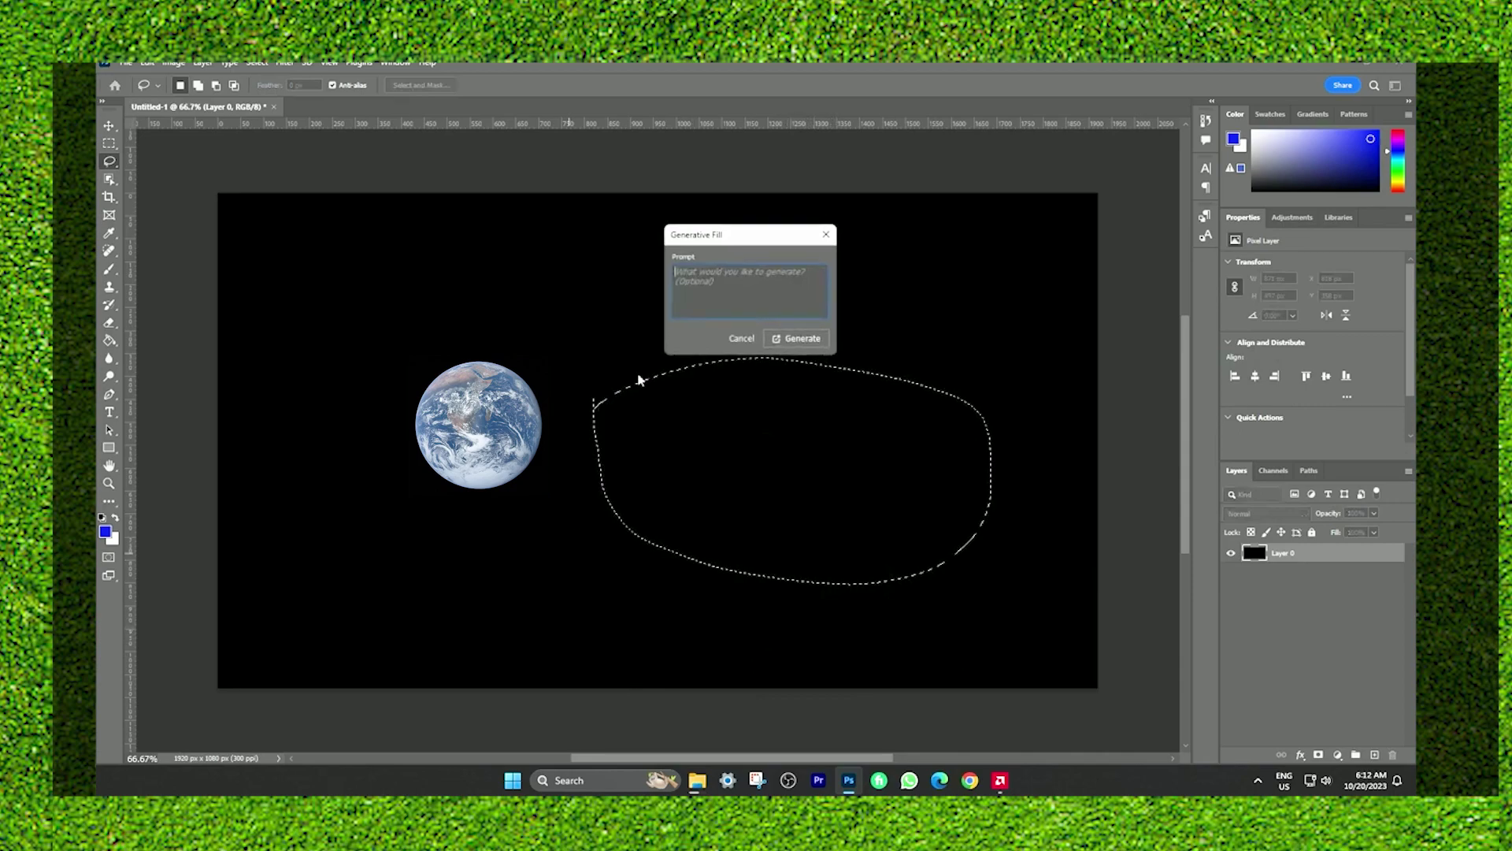
pyautogui.moveTo(738, 241); pyautogui.dragTo(804, 401)
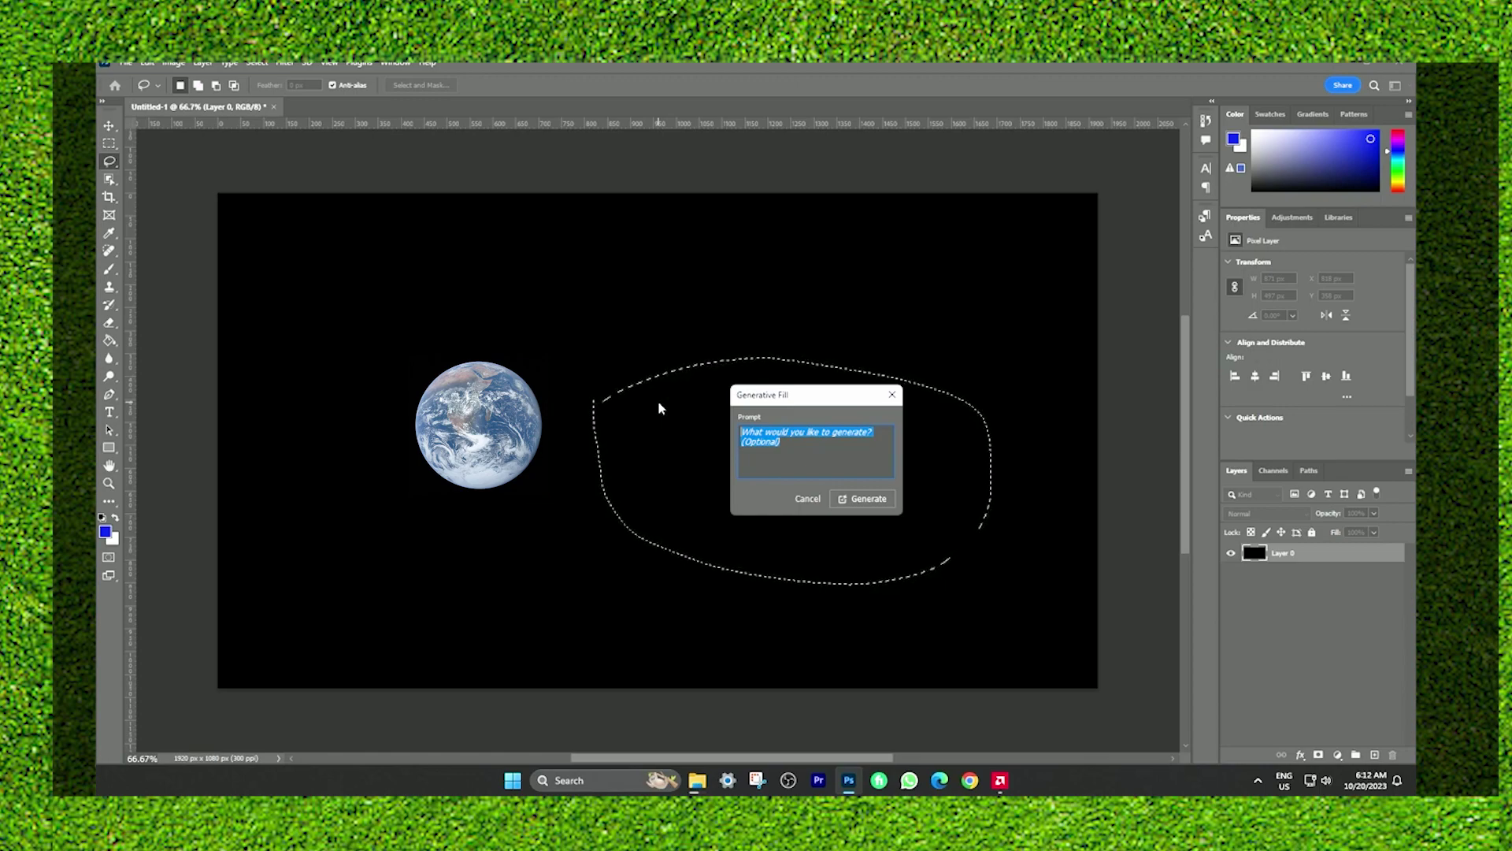
pyautogui.press('Escape')
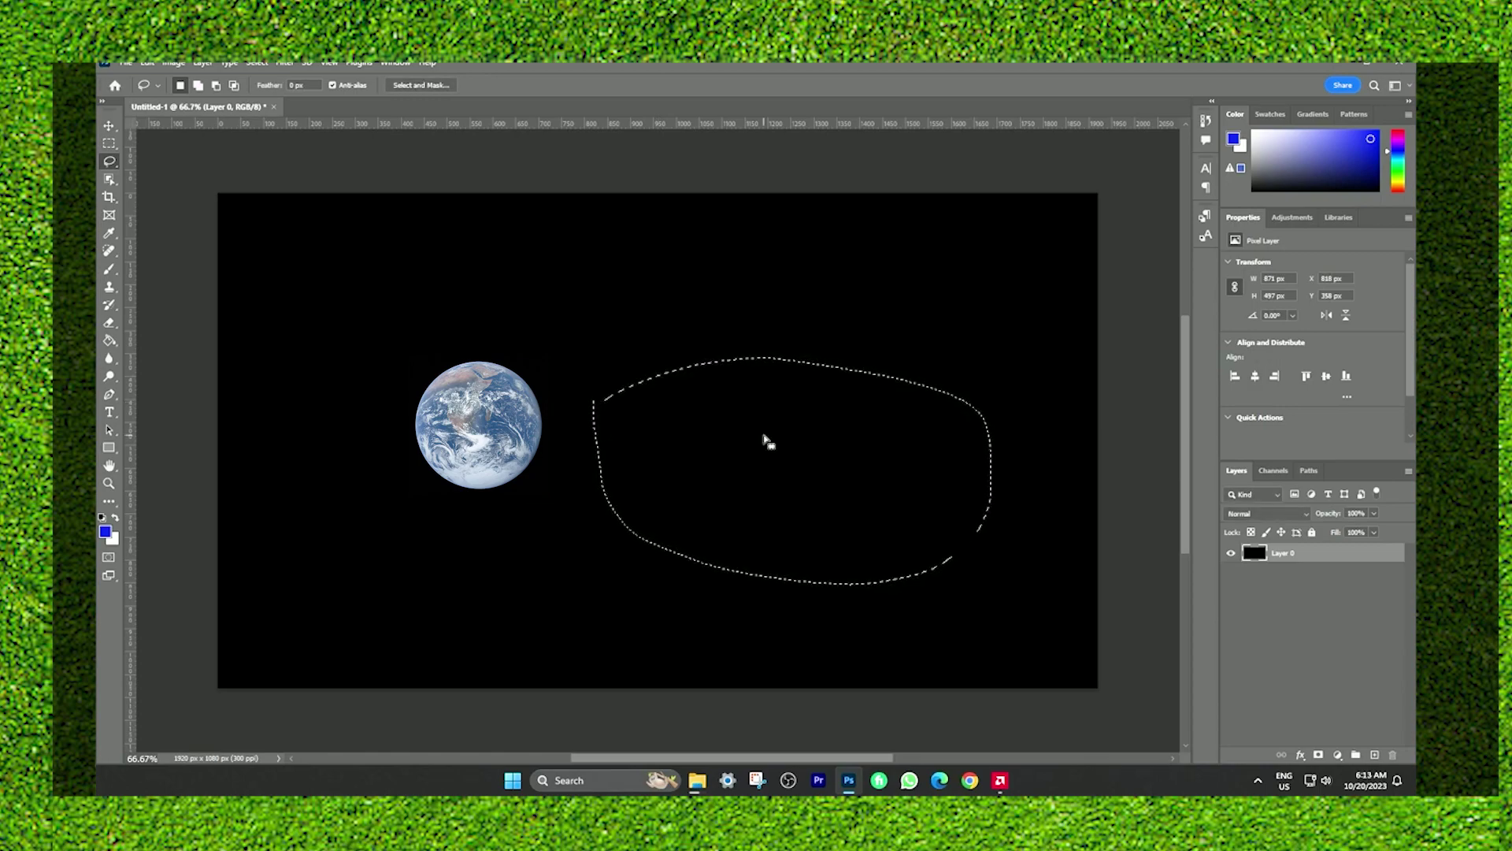
# - Open Generative Fill for the lassoed area, place its dialog inside the selection and highlight the prompt text
pyautogui.rightClick(764, 436)
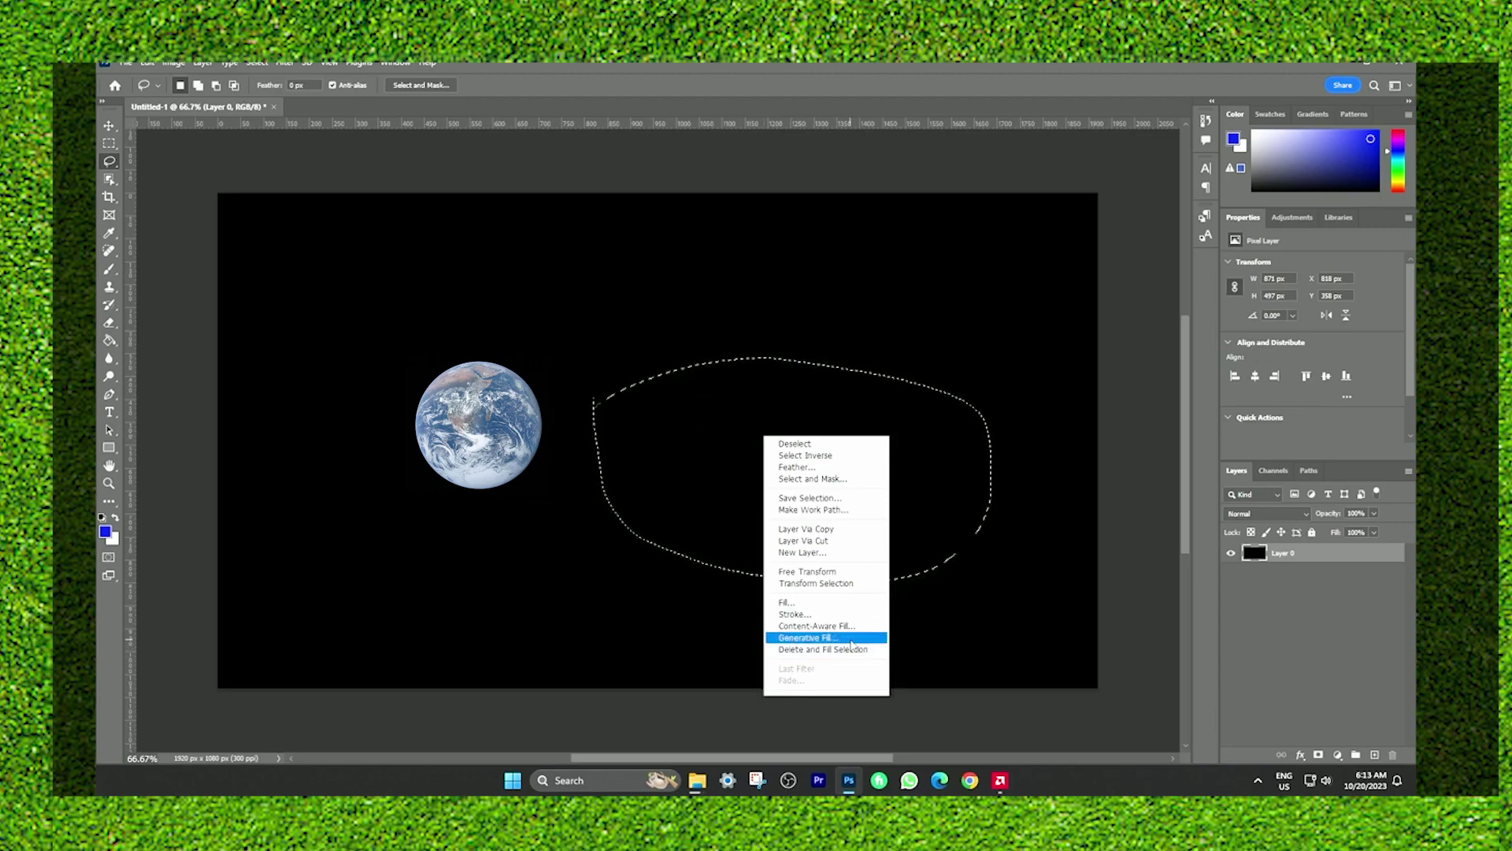
pyautogui.click(793, 641)
pyautogui.moveTo(800, 402); pyautogui.dragTo(851, 431)
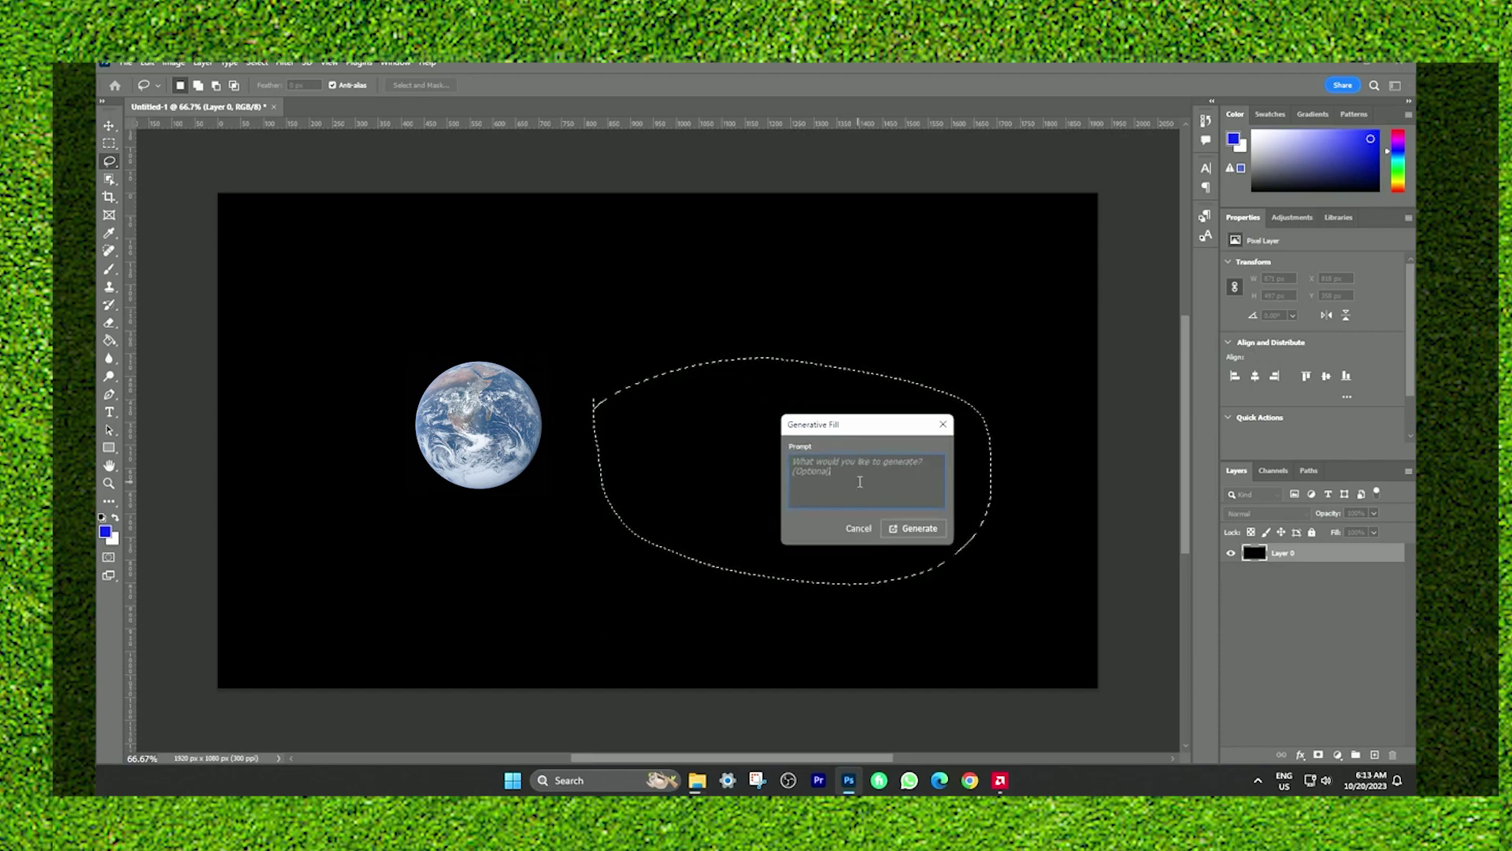
pyautogui.moveTo(792, 462); pyautogui.dragTo(892, 508)
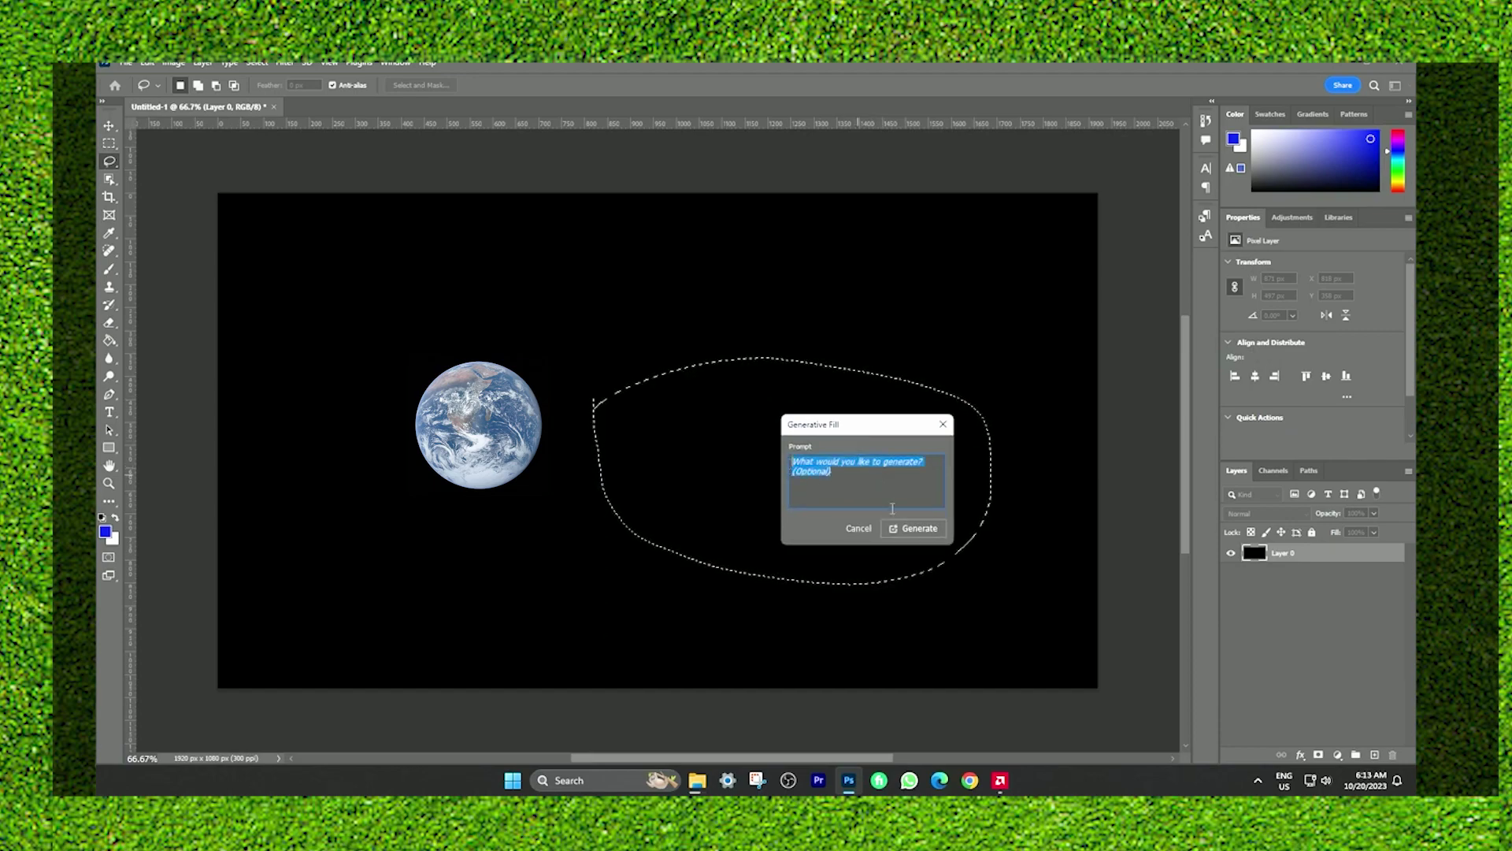
pyautogui.moveTo(861, 428); pyautogui.dragTo(769, 434)
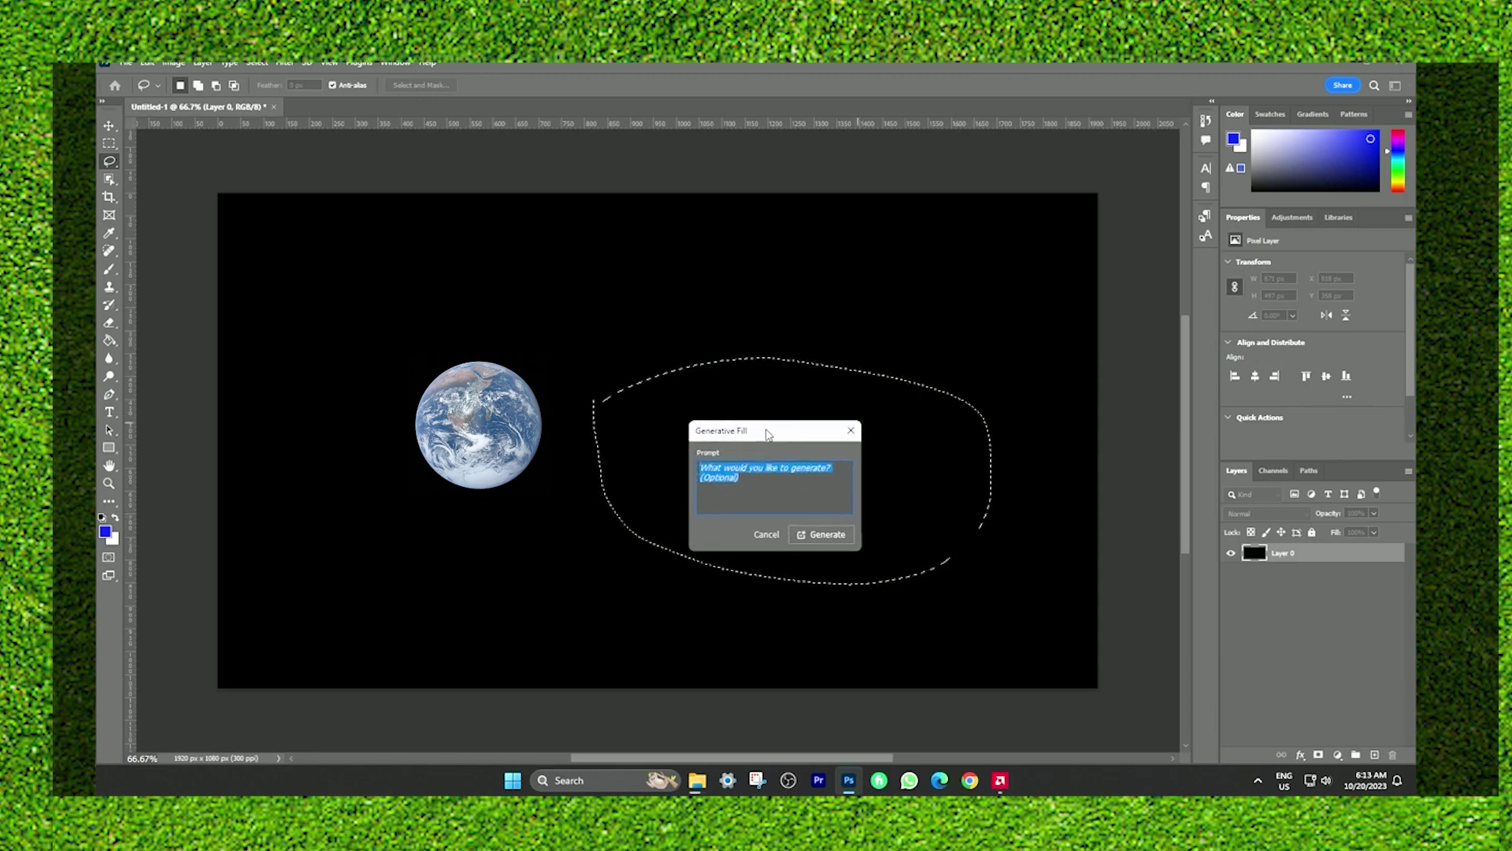